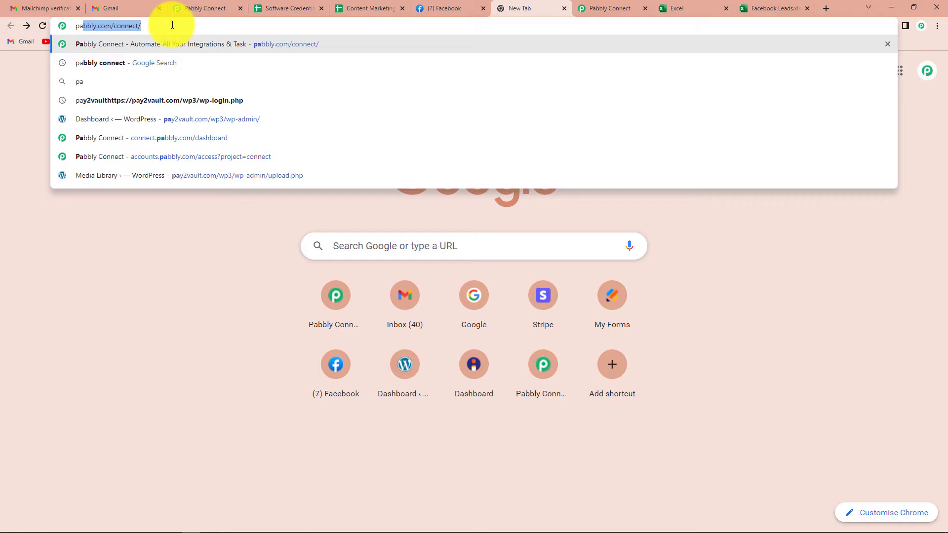
Load pabbly.com/connect, sign in, and open Pabbly Connect from the apps list.
key(Return)
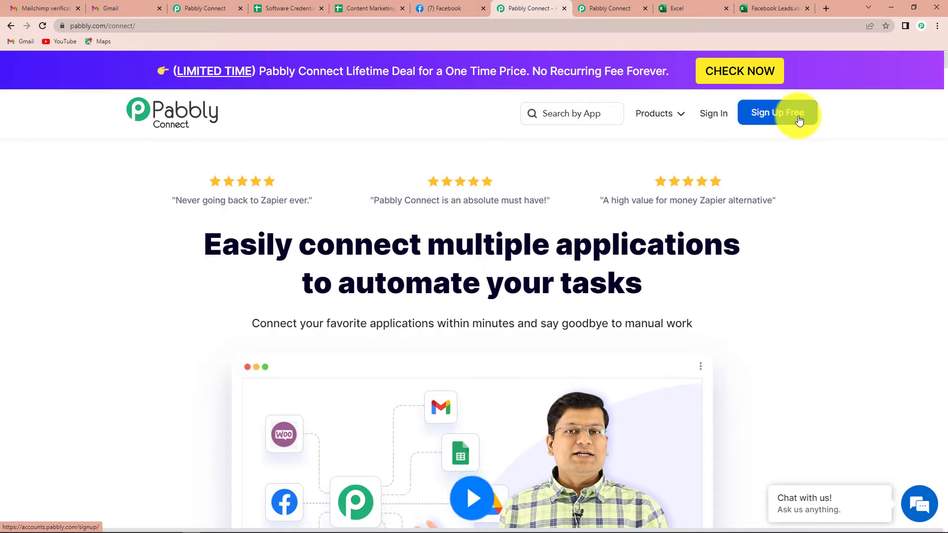
click(709, 120)
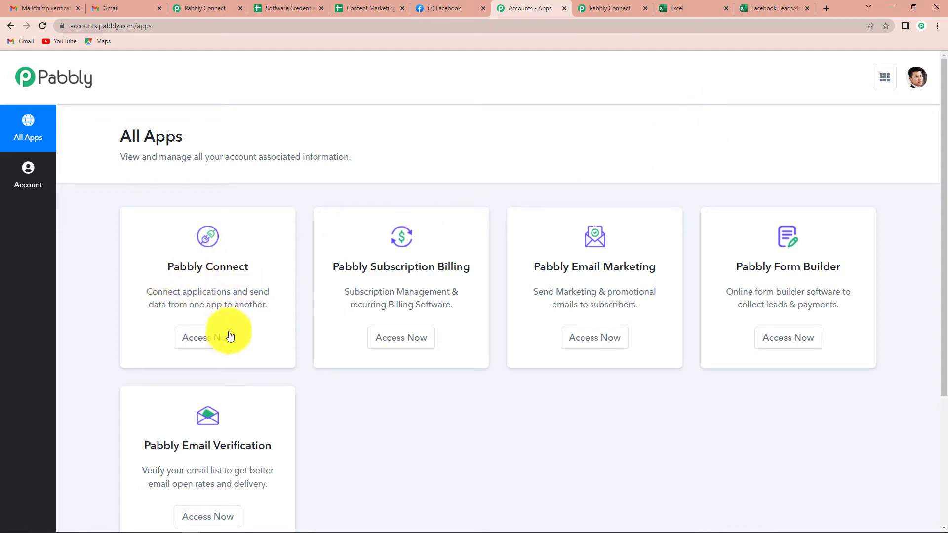
click(211, 340)
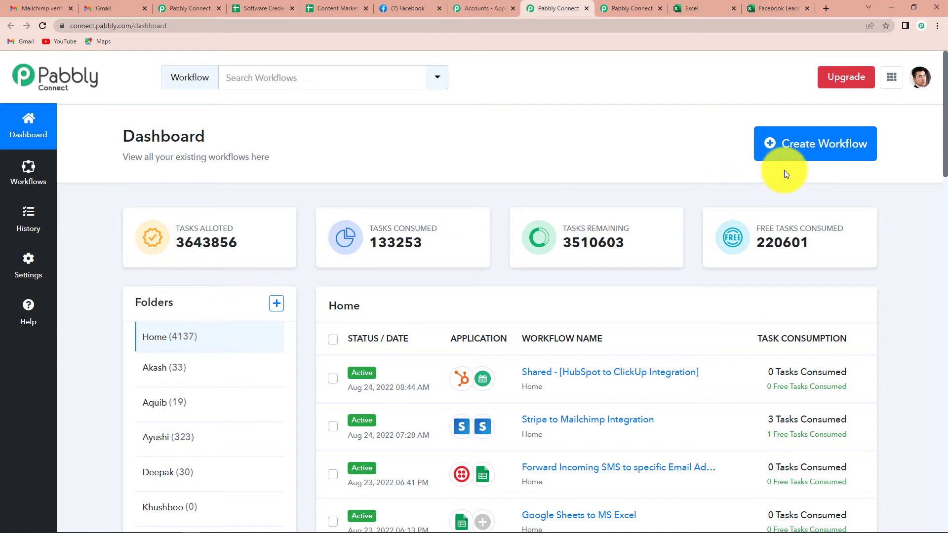
Create a new workflow named 'Facebook Lead Ads to MS Excel Integration'.
click(821, 145)
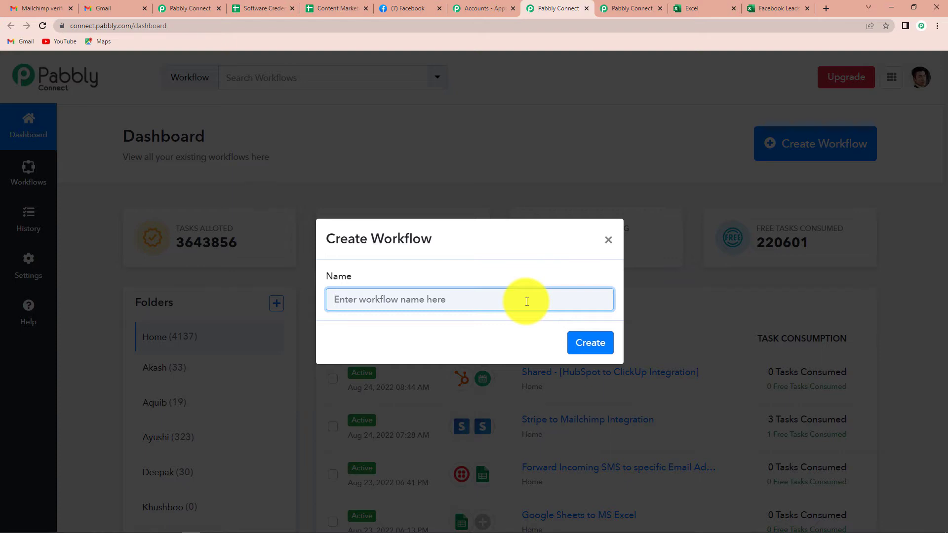
text(Facebook)
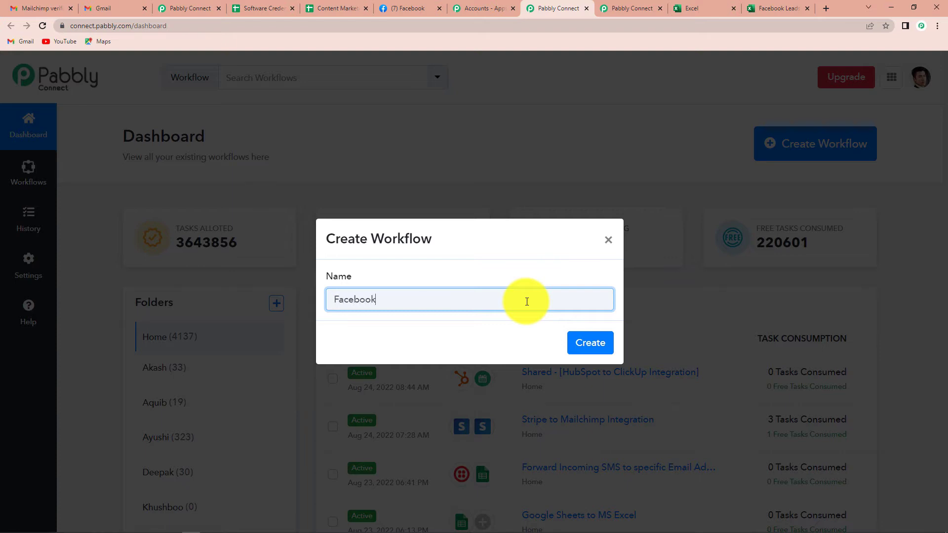
text( Lead Ads to MS Excel Integration)
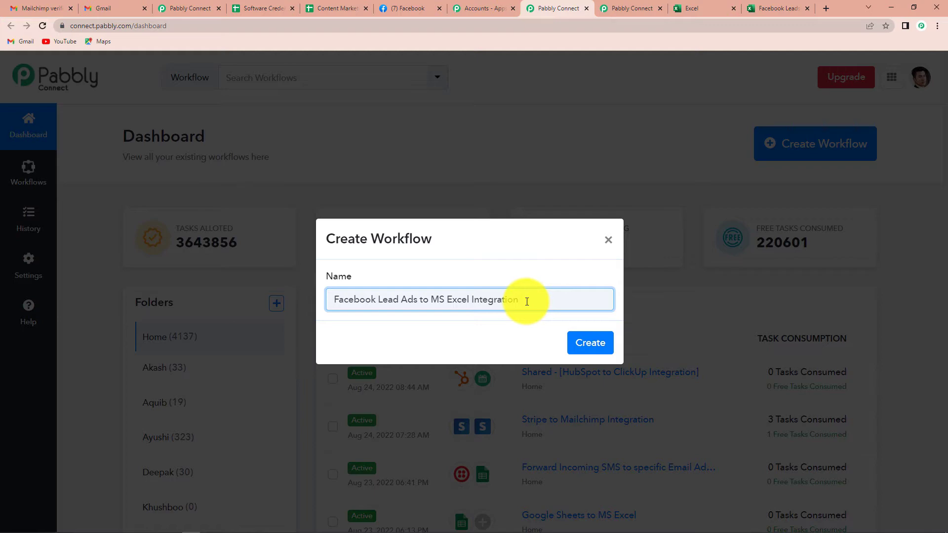
click(579, 343)
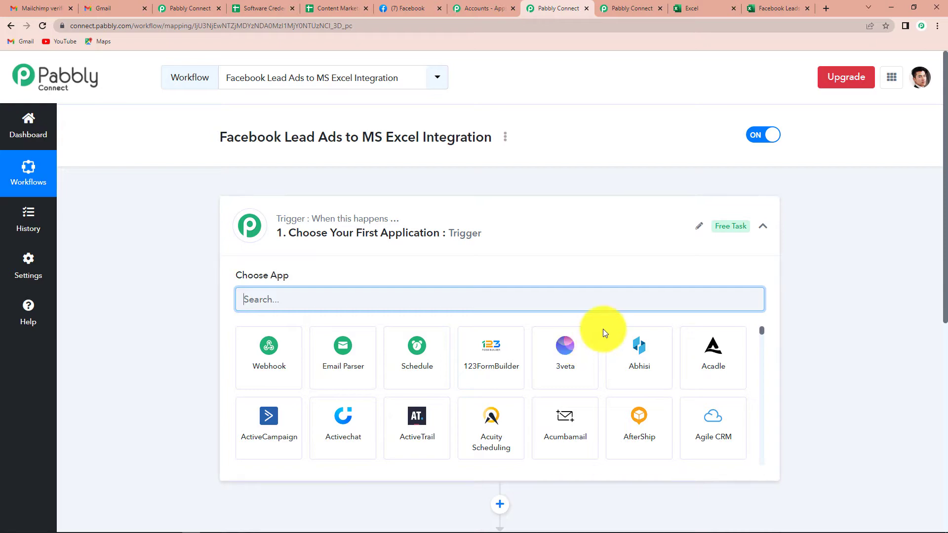
Search 'facebook', pick Facebook Lead Ads as trigger app, and choose the New Lead (Instant) event.
scroll(468, 249, down, 8)
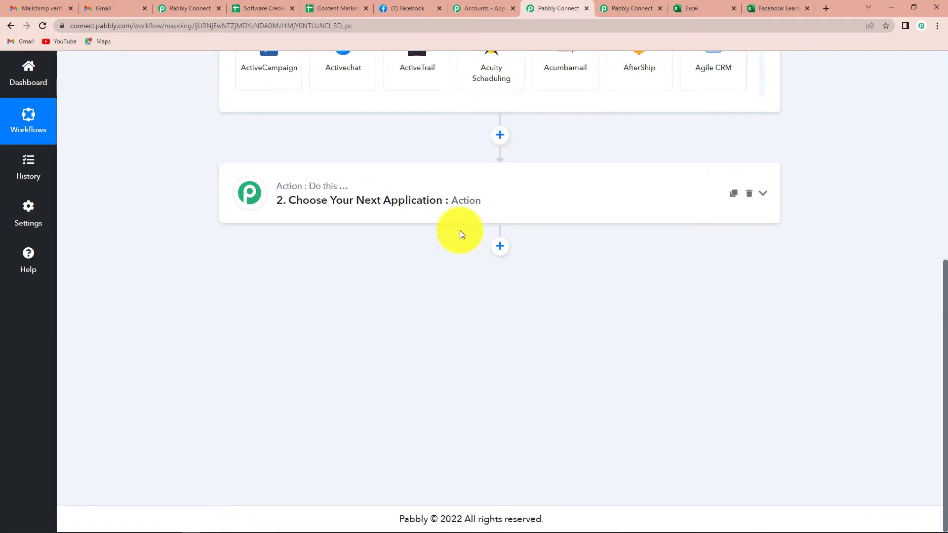
scroll(461, 234, up, 5)
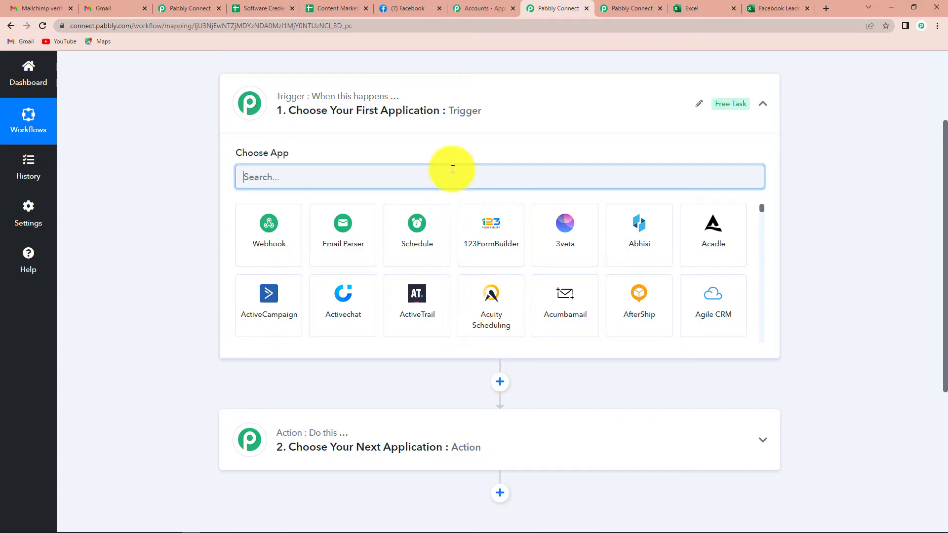
scroll(466, 245, up, 1)
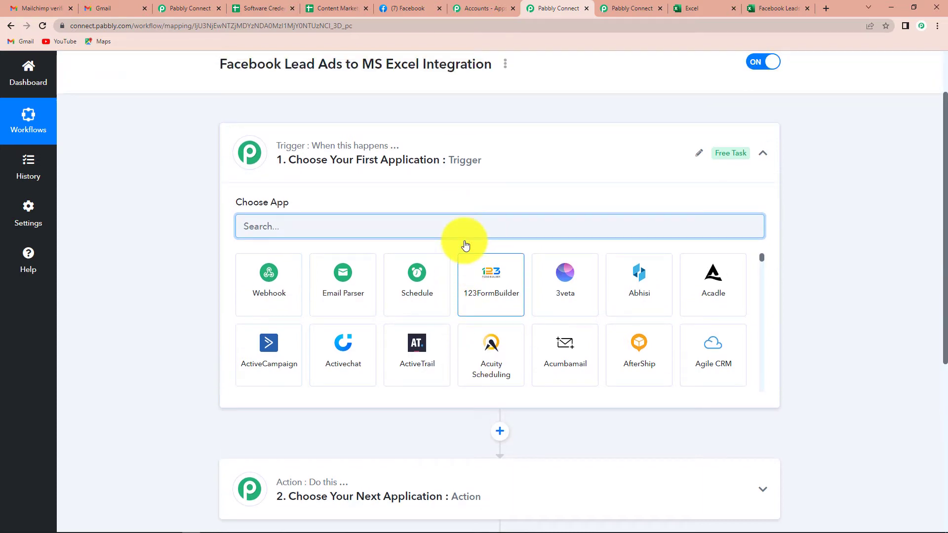
click(361, 224)
text(facebook)
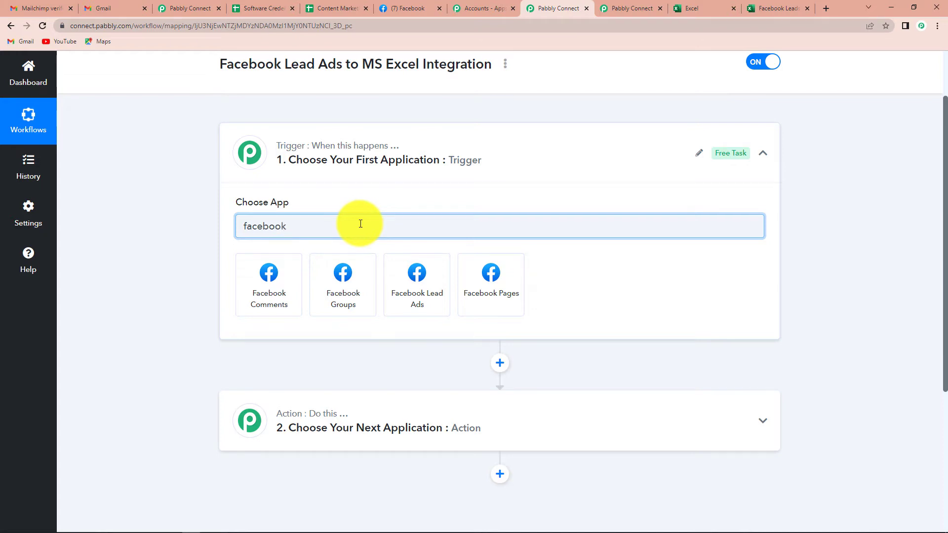
click(408, 291)
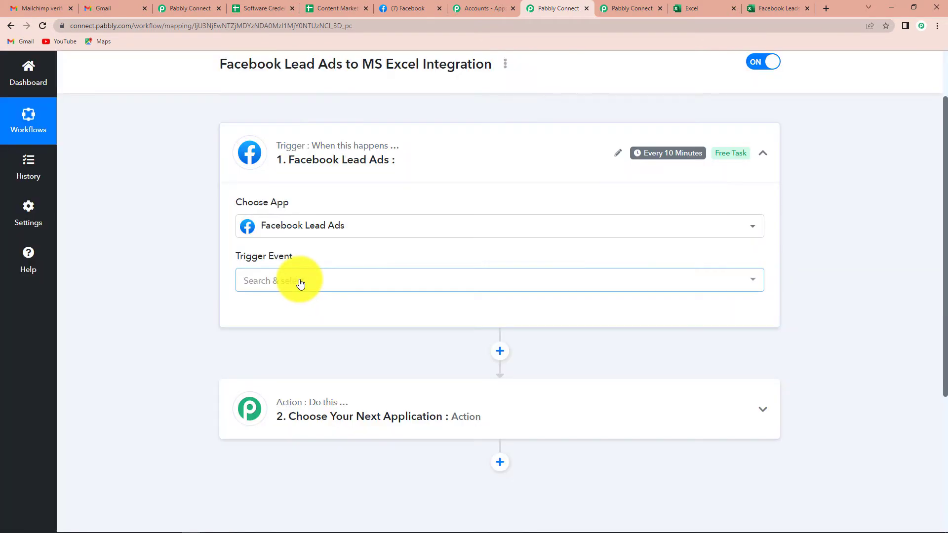
click(302, 286)
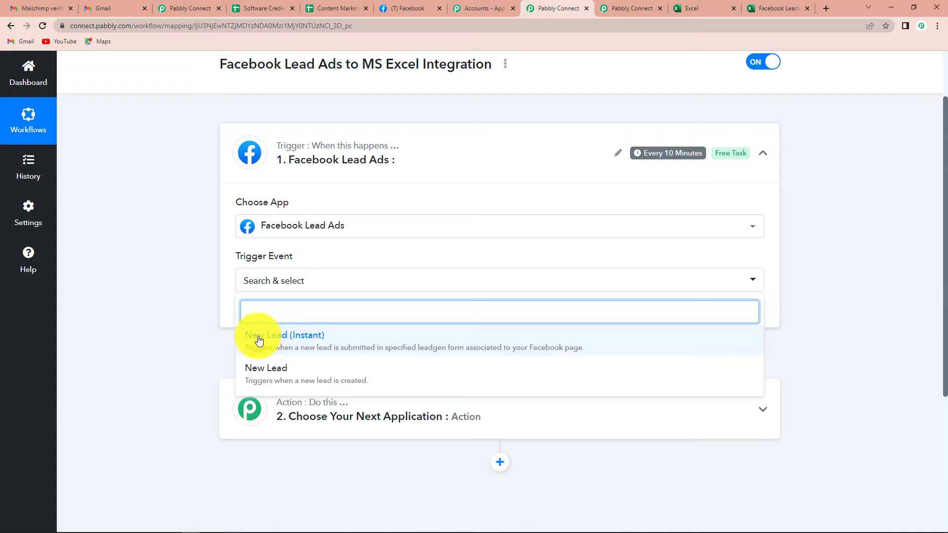
click(340, 338)
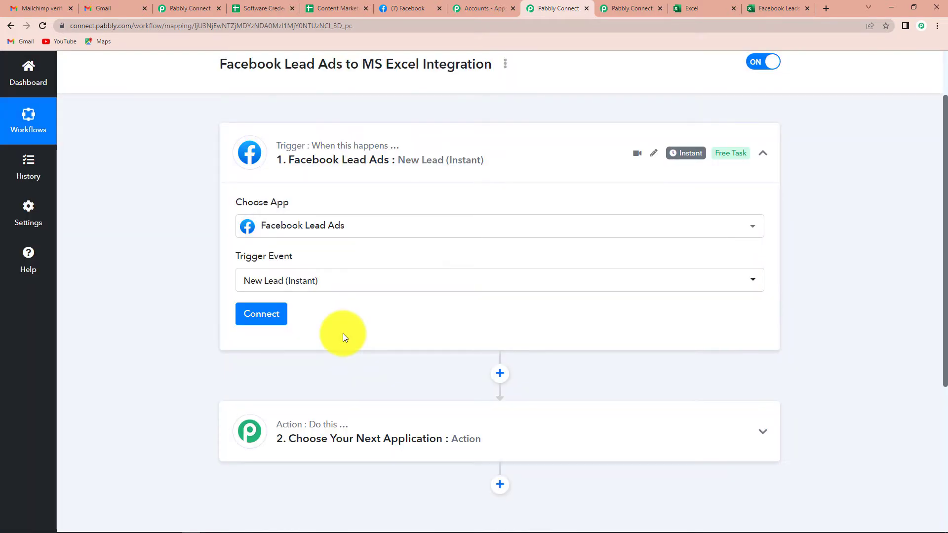
Add a new Facebook Lead Ads connection and authorize the Facebook account.
click(266, 315)
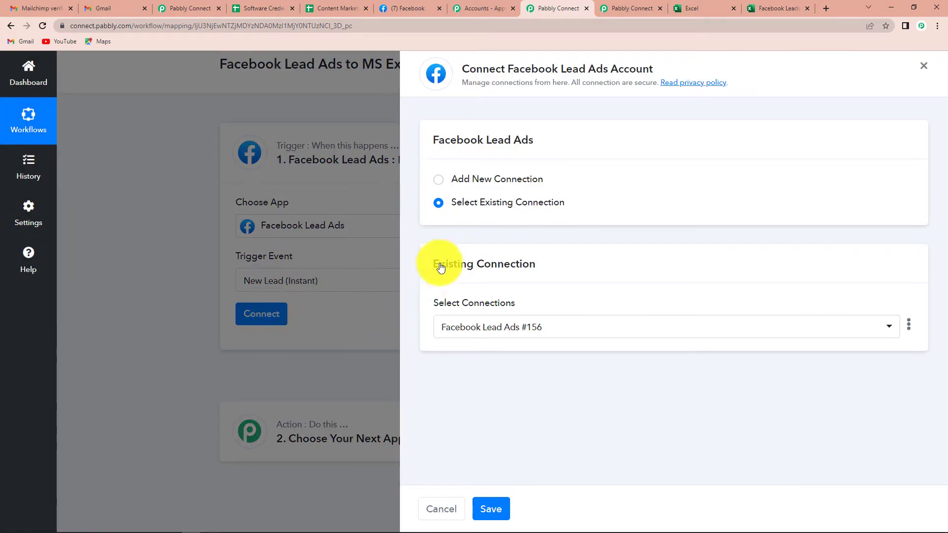
click(440, 182)
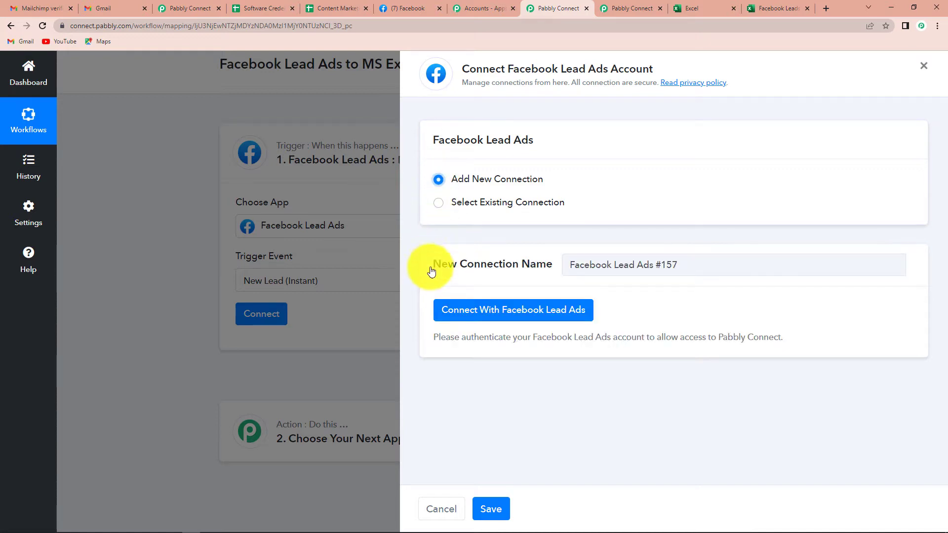
click(530, 319)
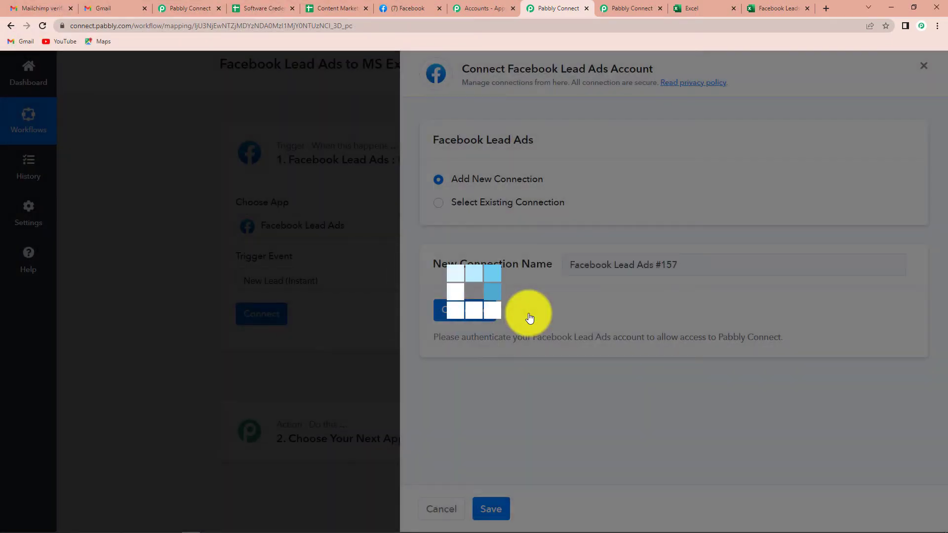
scroll(528, 313, down, 4)
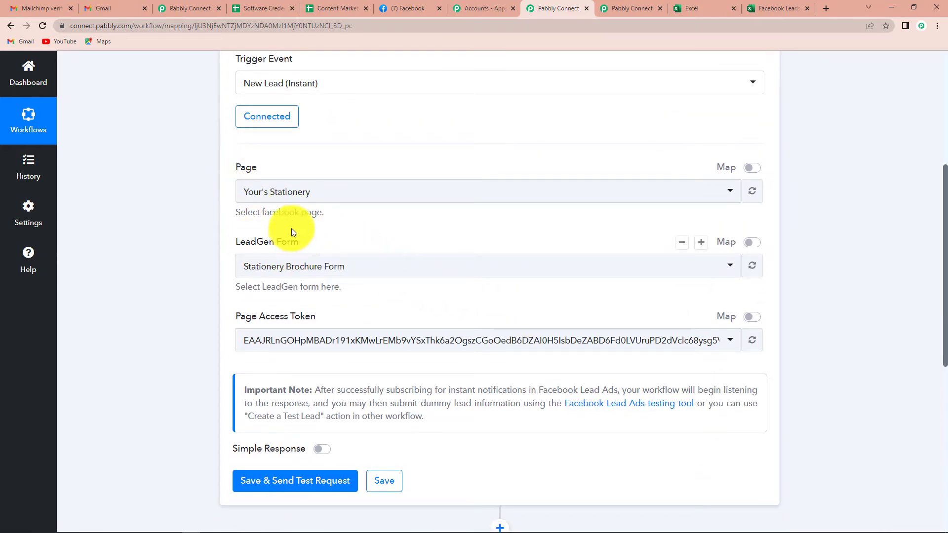
click(401, 9)
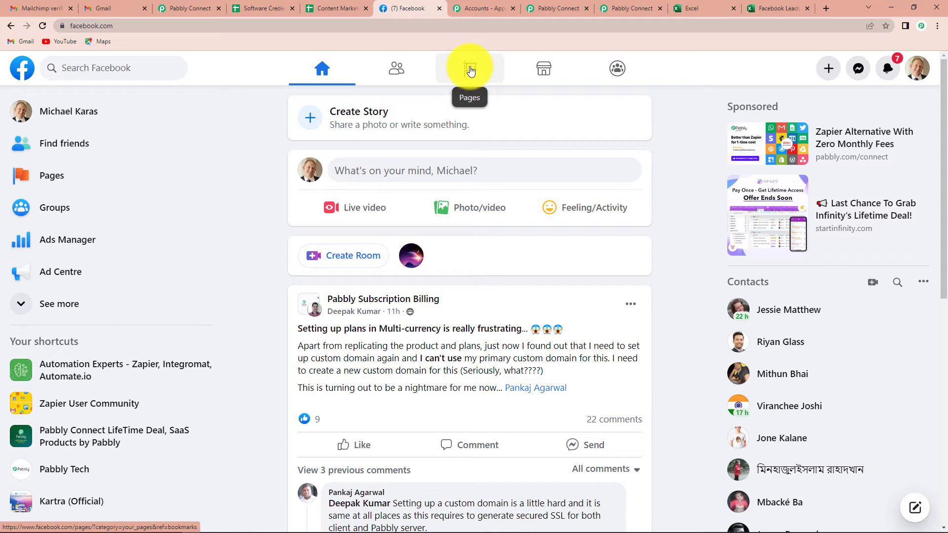
click(470, 71)
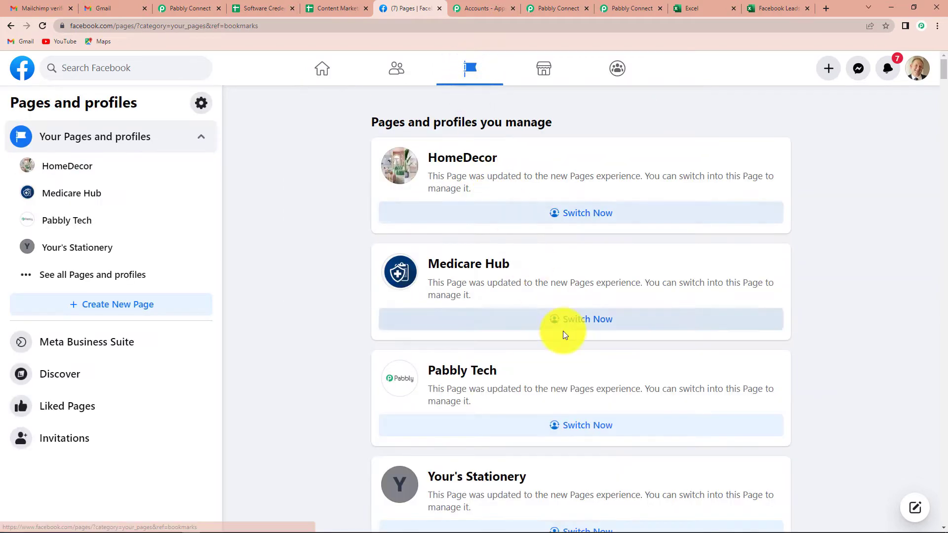
scroll(565, 335, down, 10)
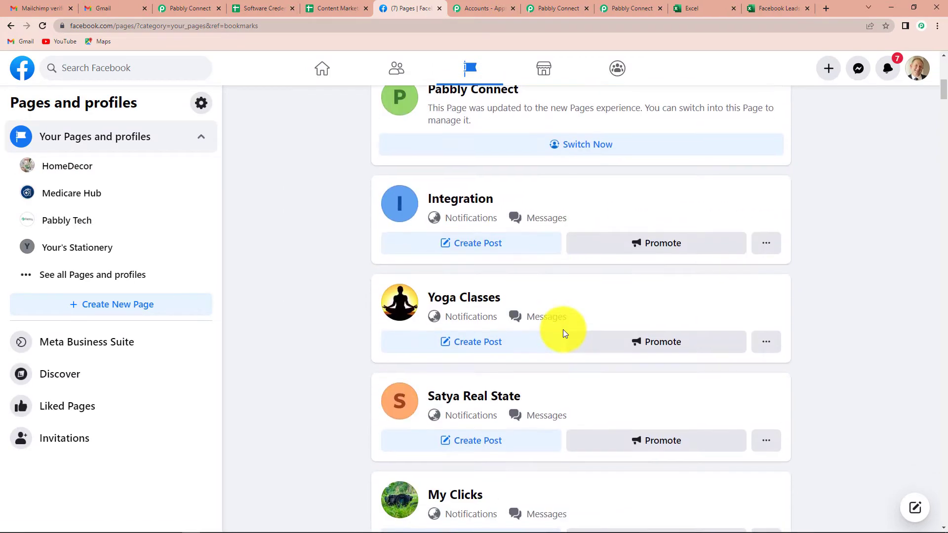
scroll(566, 334, down, 6)
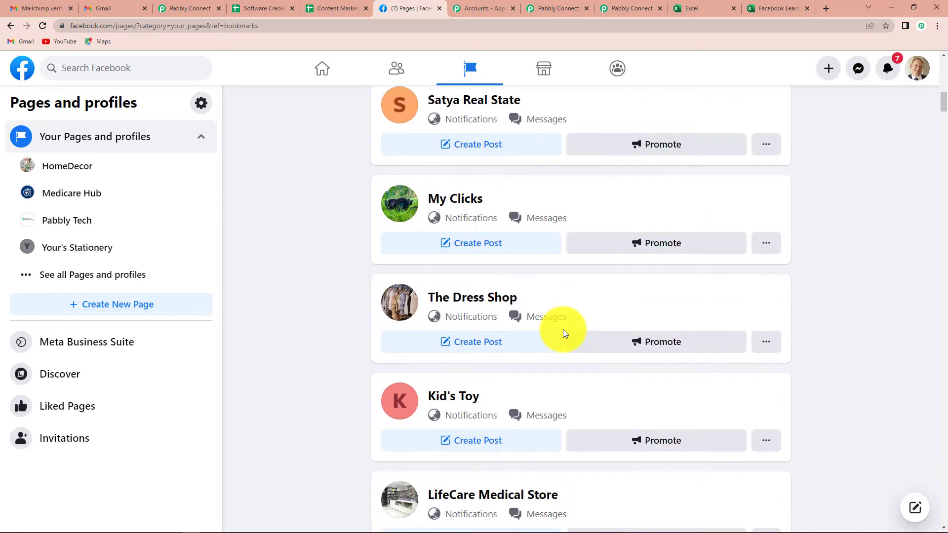
scroll(565, 333, down, 7)
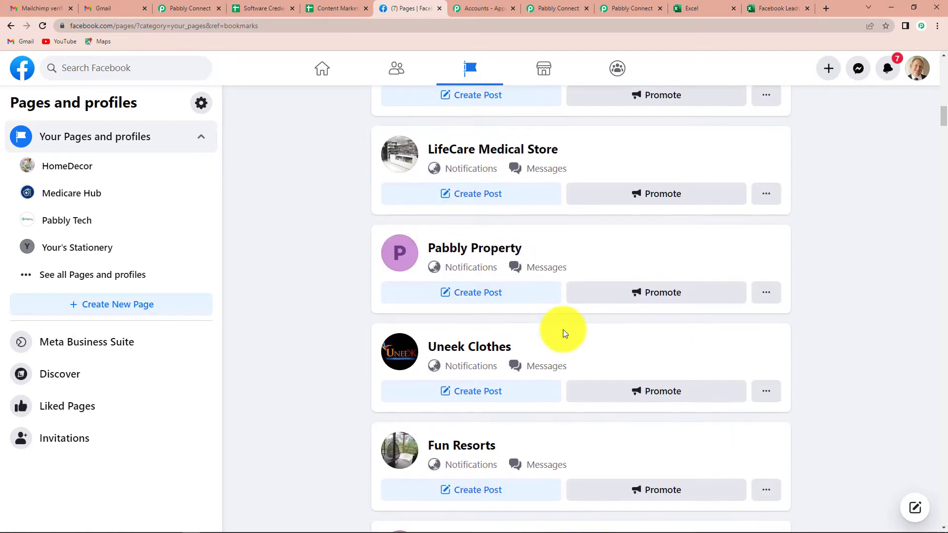
click(554, 9)
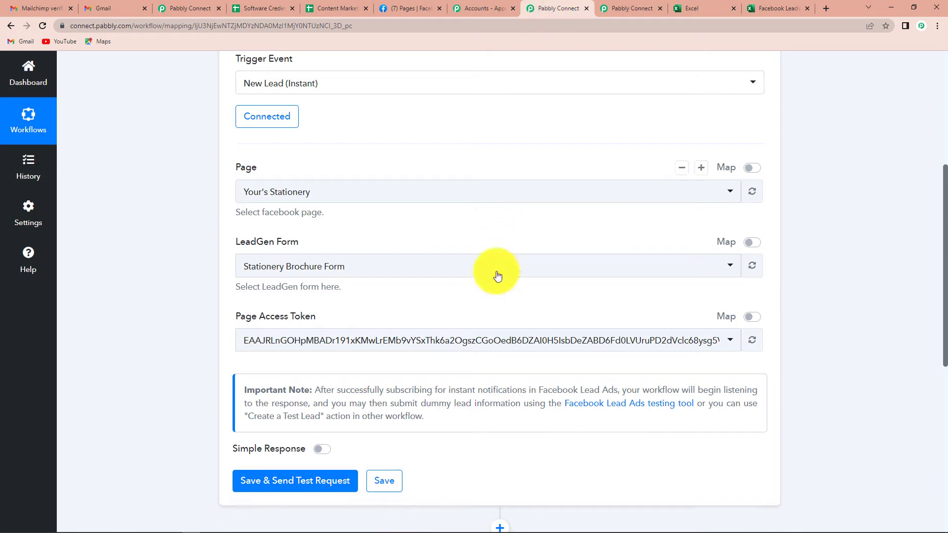
Select the ABC Plant Nursery page, then save the trigger and send a test request.
click(303, 191)
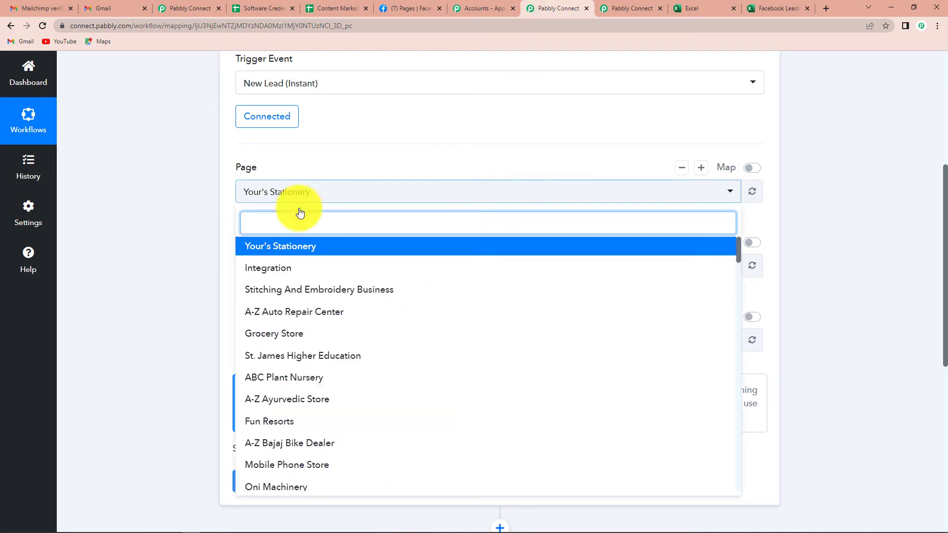
click(319, 381)
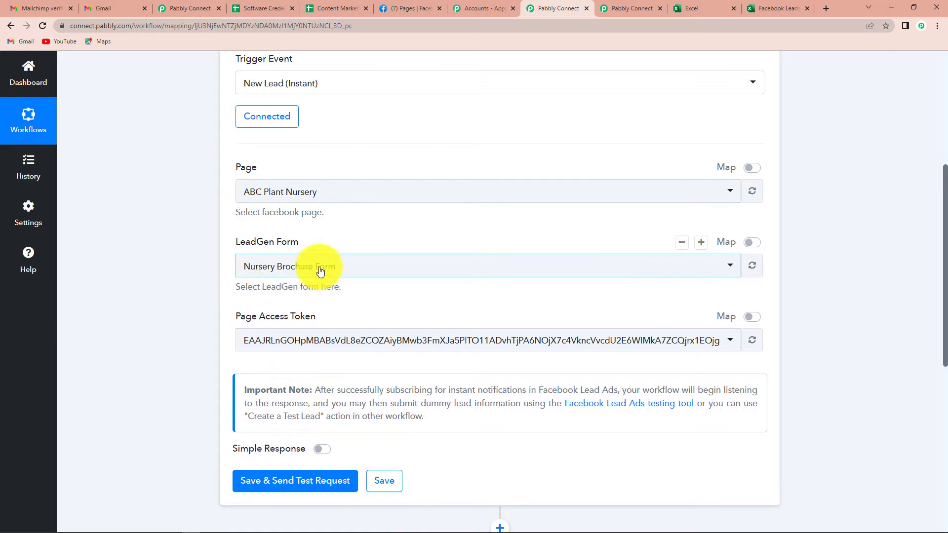
scroll(321, 271, down, 2)
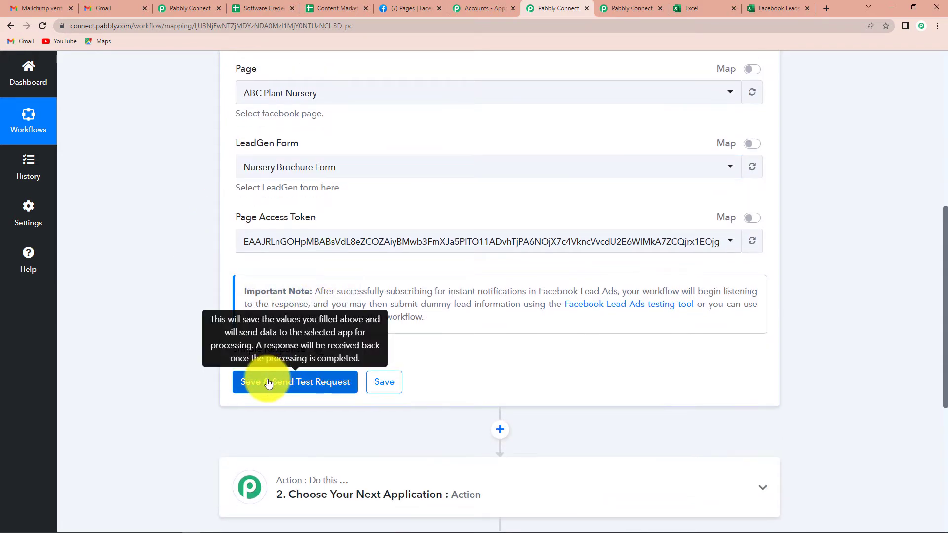
click(272, 379)
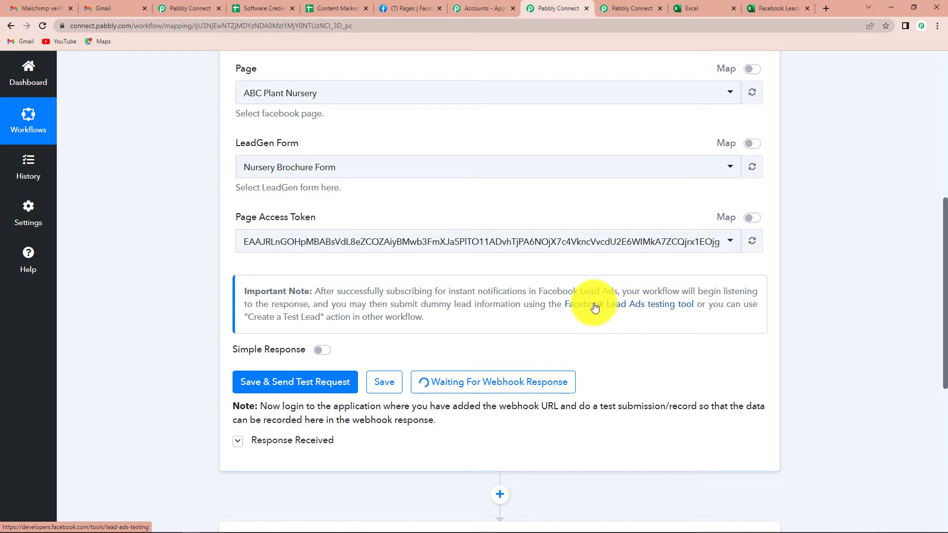
In the Lead Ads Testing Tool, choose the ABC Plant Nursery page and preview the Nursery Brochure Form.
click(650, 308)
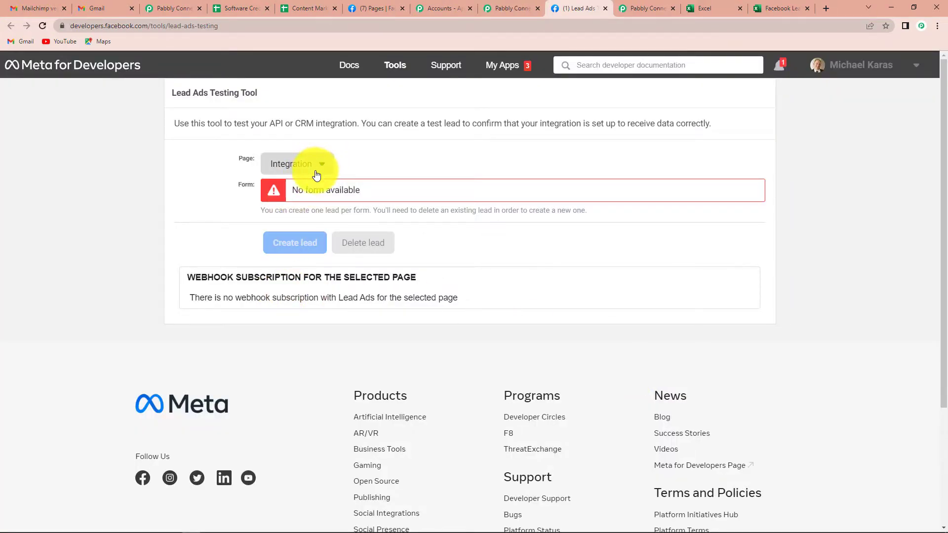
click(319, 168)
click(296, 316)
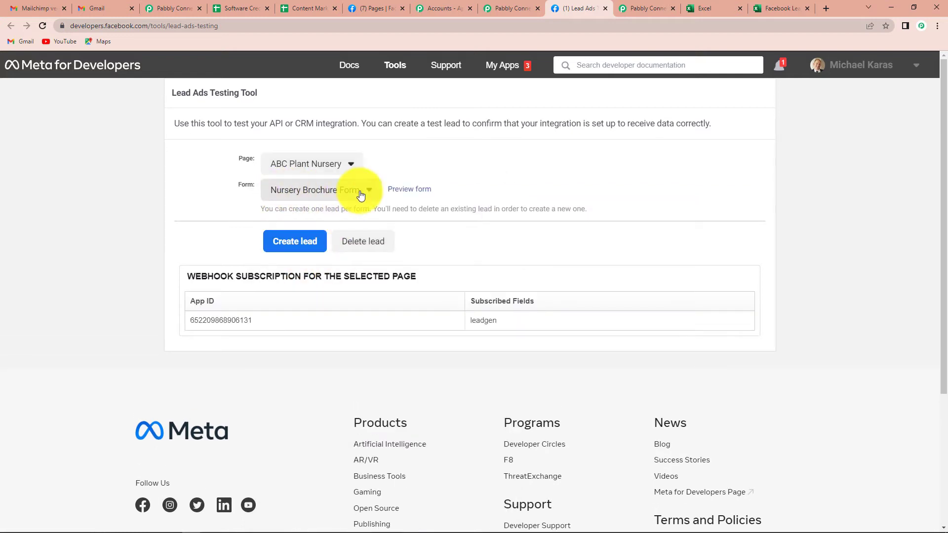
click(403, 193)
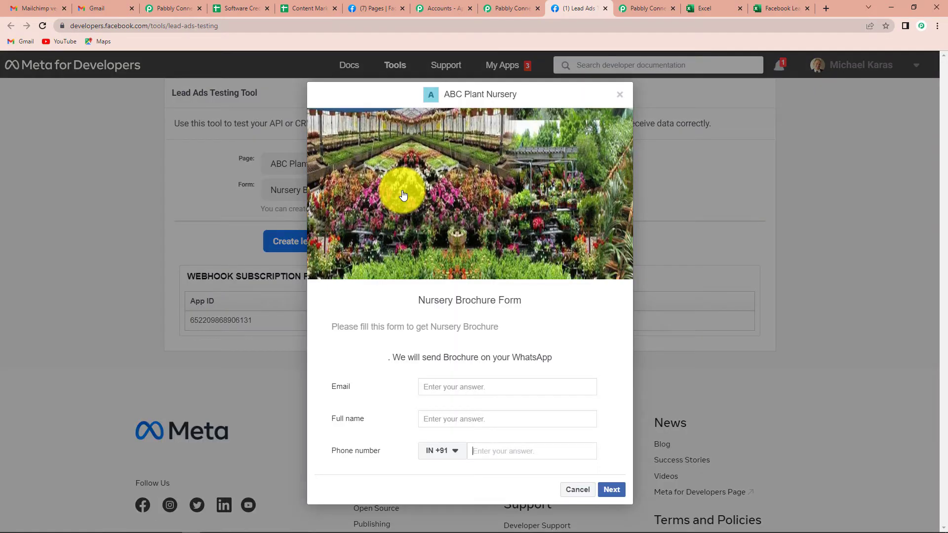
Fill in the test lead's email, full name and phone number, then submit the lead.
click(439, 387)
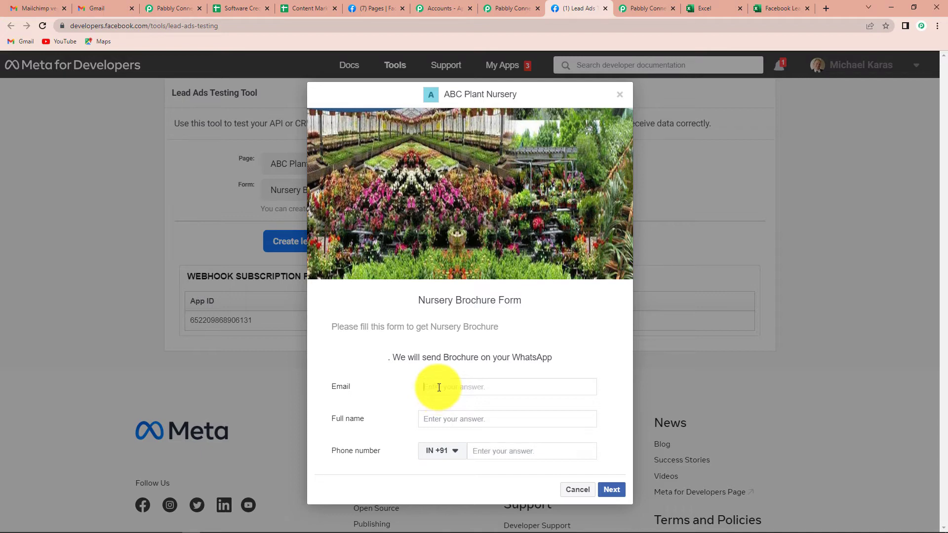
click(450, 418)
text(Test)
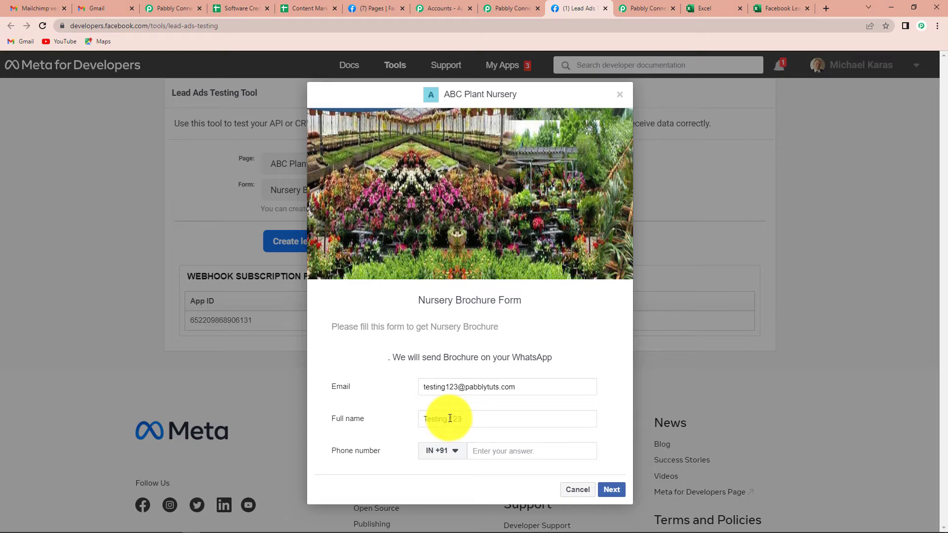
click(505, 454)
text(91111 11111)
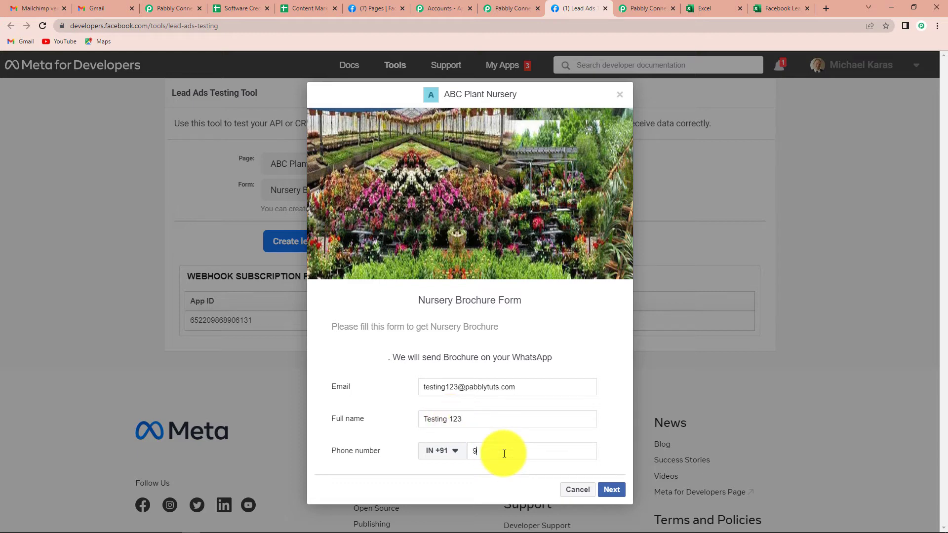
click(611, 490)
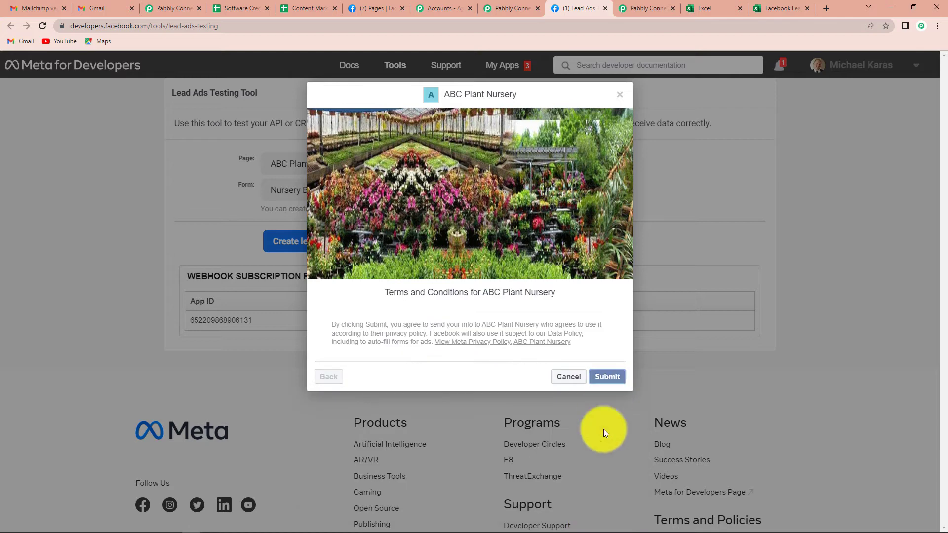
click(608, 374)
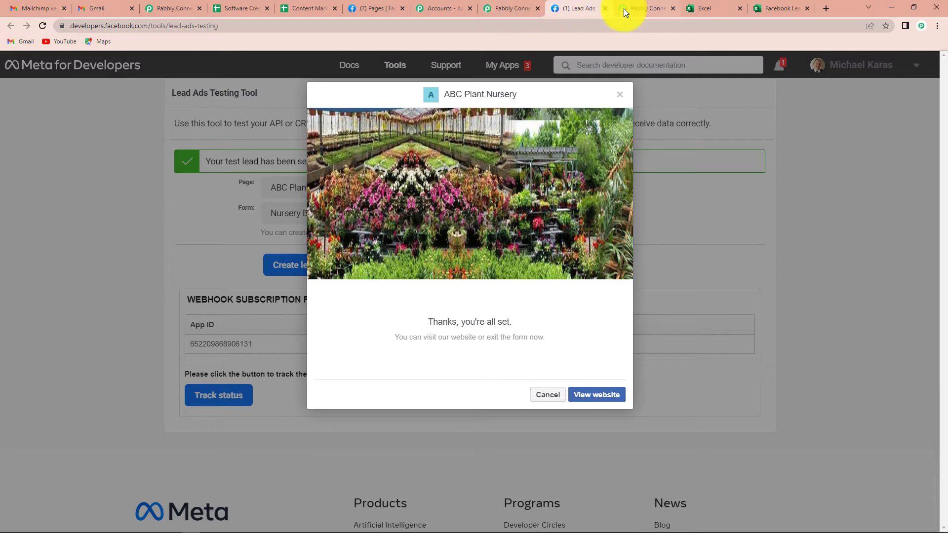
Back in Pabbly Connect, review the captured email, full name and phone number, then open the next action step.
mouse_move(624, 7)
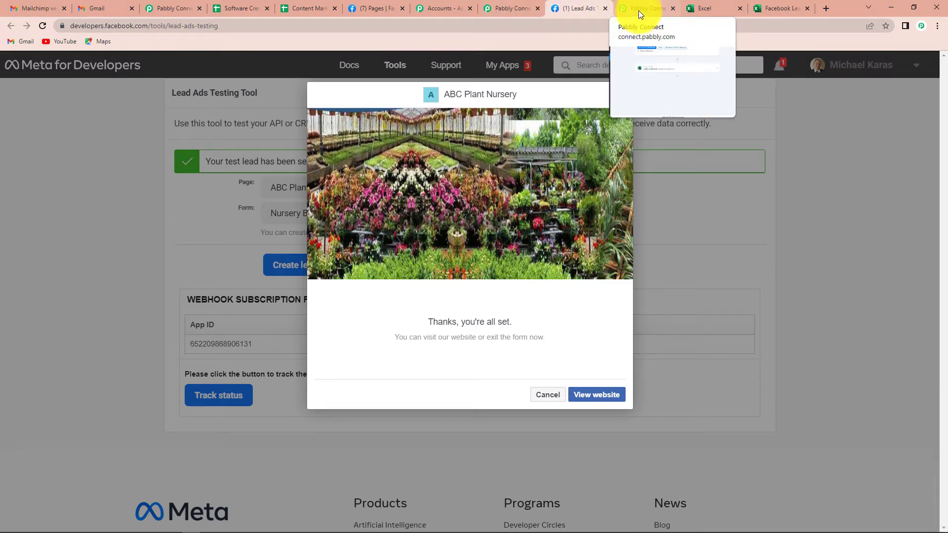
click(638, 10)
scroll(605, 244, down, 3)
scroll(598, 241, down, 1)
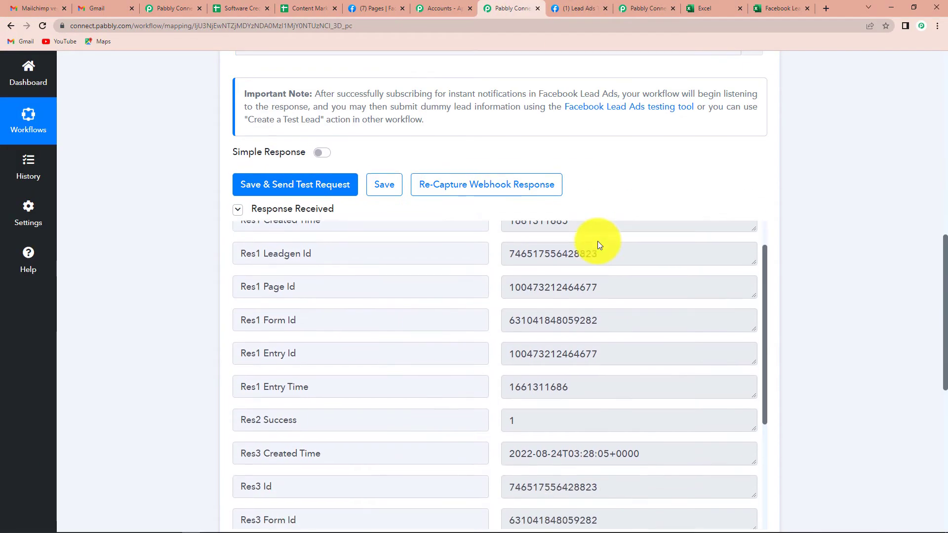
scroll(605, 381, down, 3)
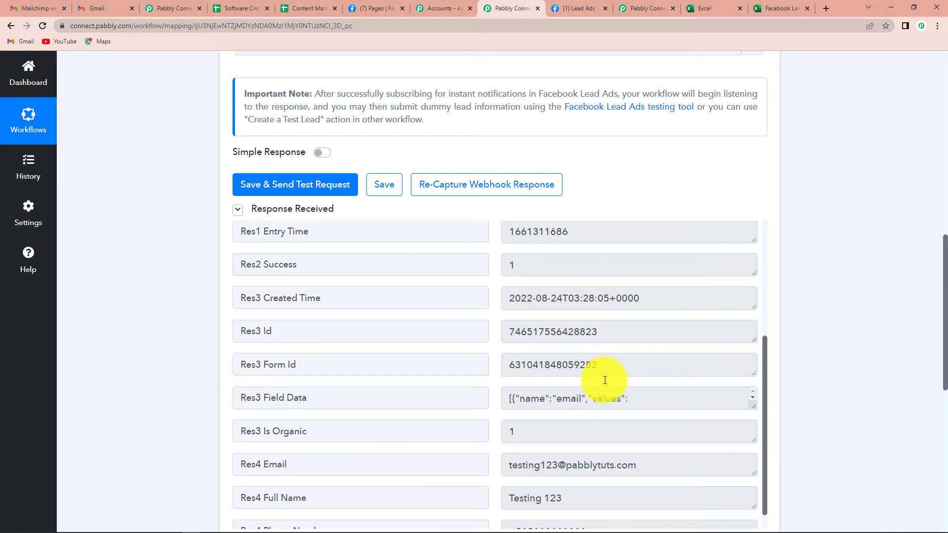
scroll(605, 380, down, 1)
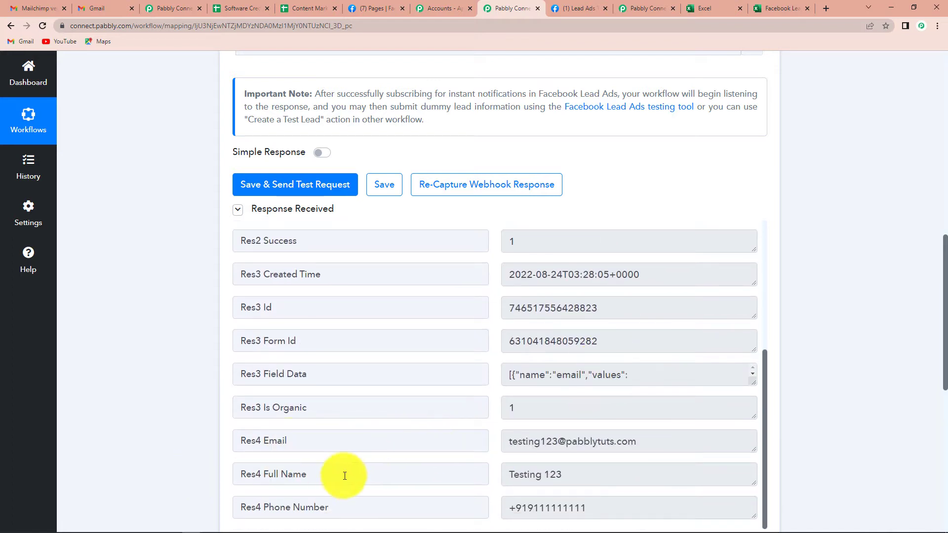
scroll(852, 404, down, 3)
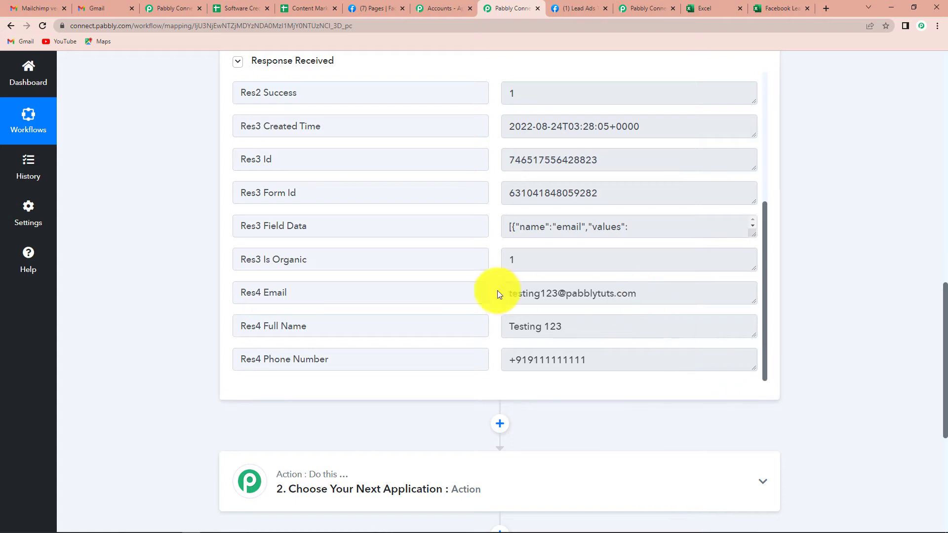
scroll(854, 292, down, 2)
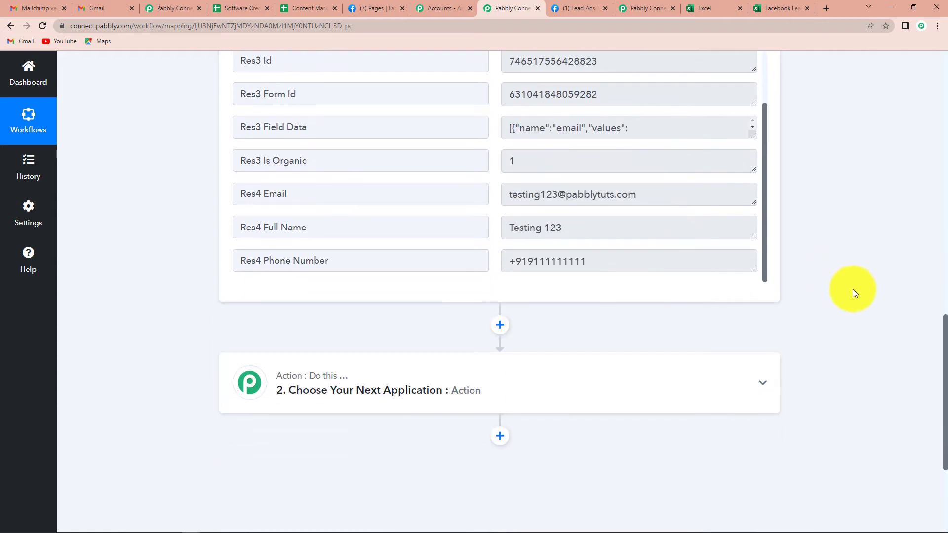
click(339, 397)
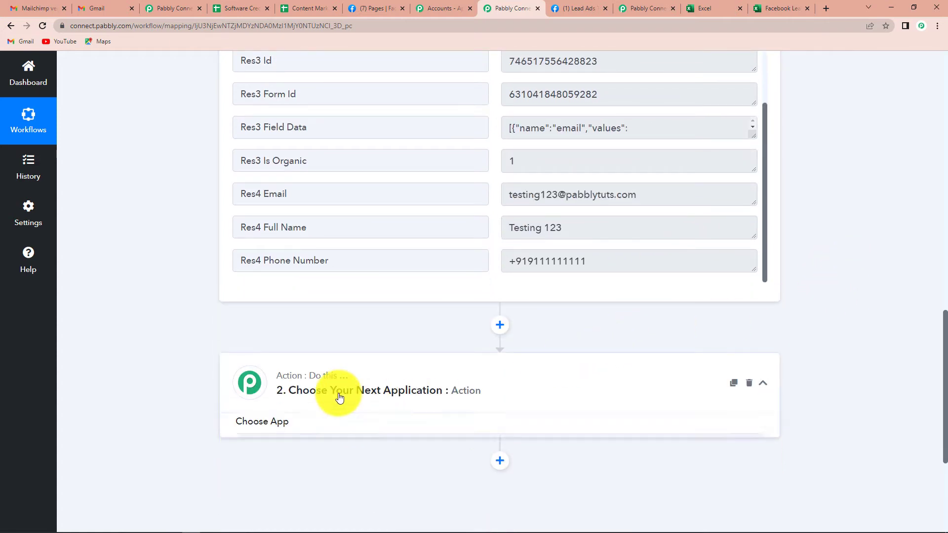
Search 'excel', choose Microsoft Excel with the Add Row To Worksheet event, and begin connecting an account.
click(290, 456)
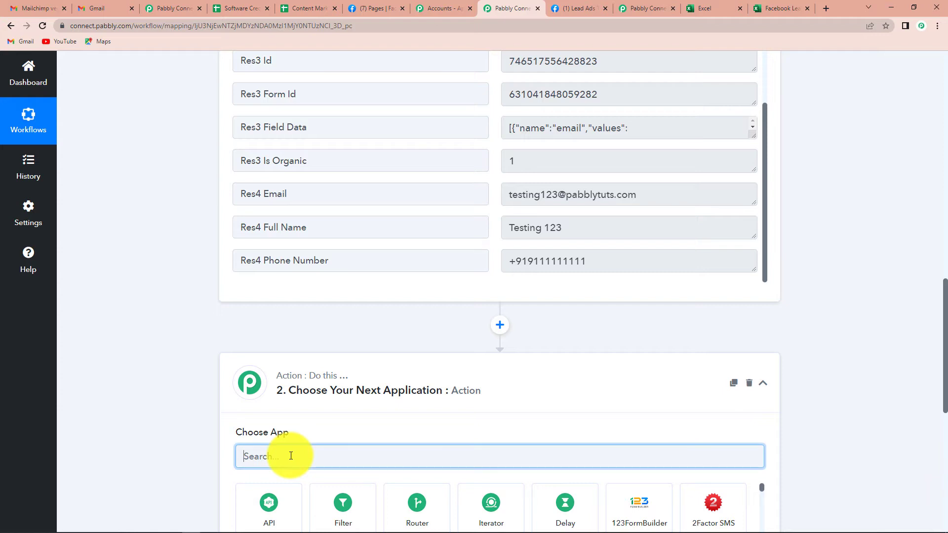
text(excel)
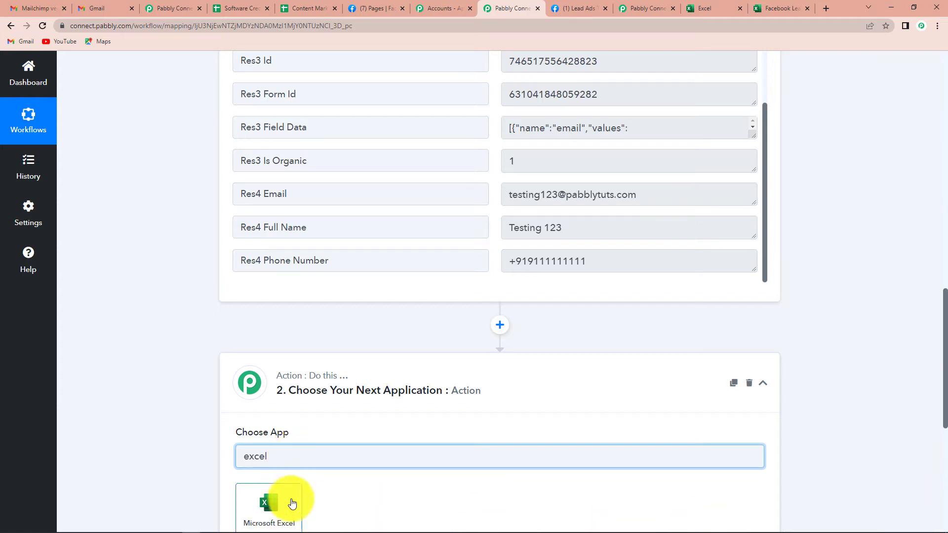
click(293, 503)
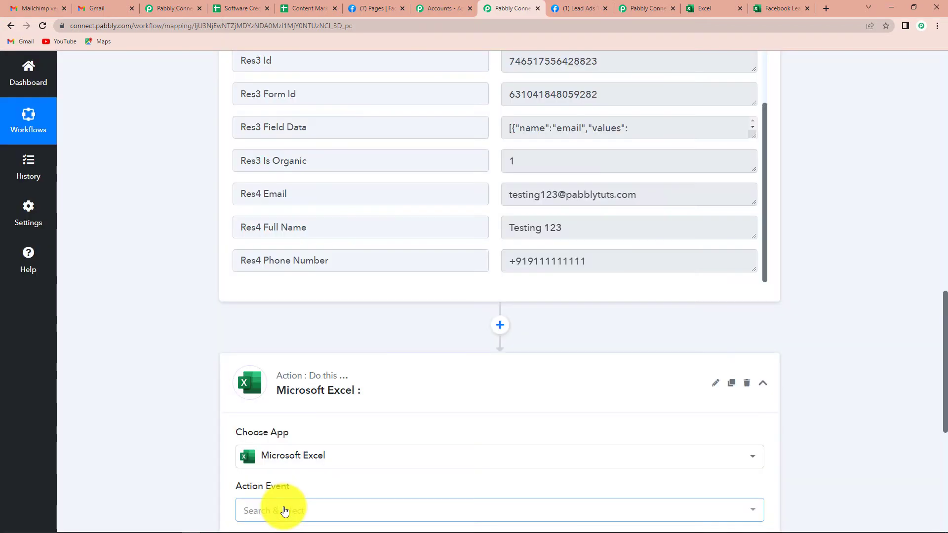
scroll(835, 395, down, 3)
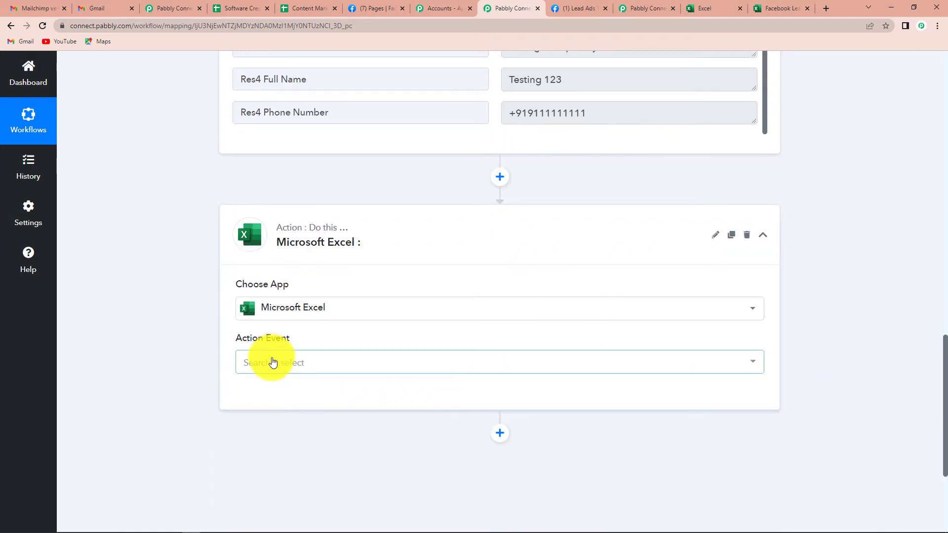
click(274, 363)
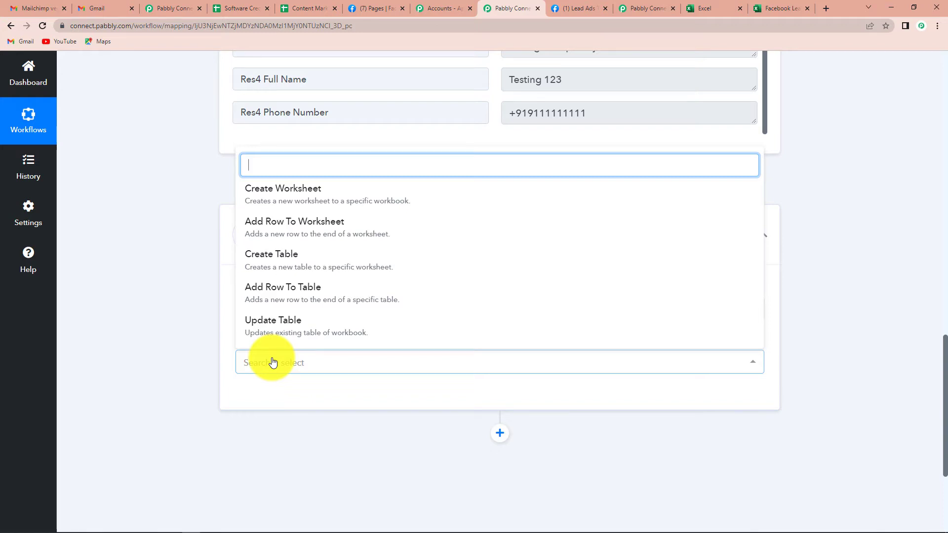
click(283, 225)
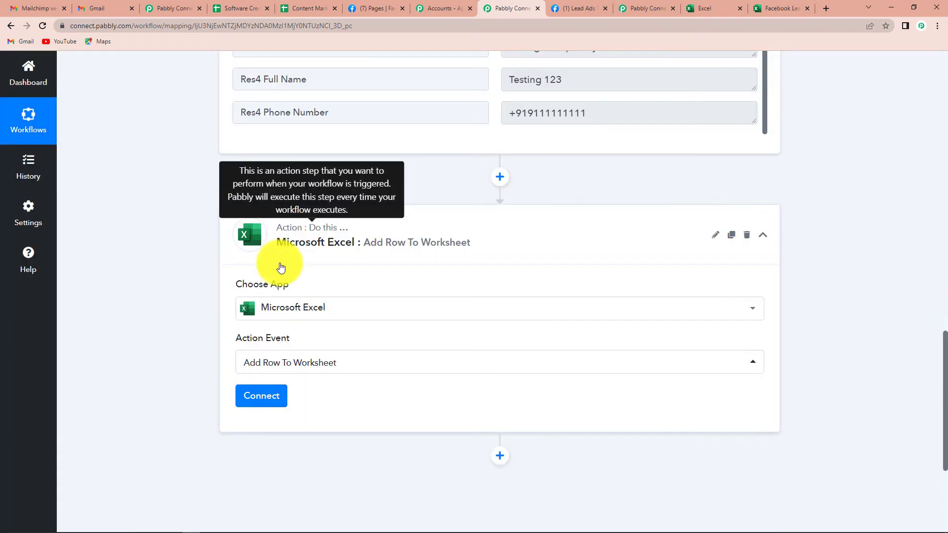
click(270, 400)
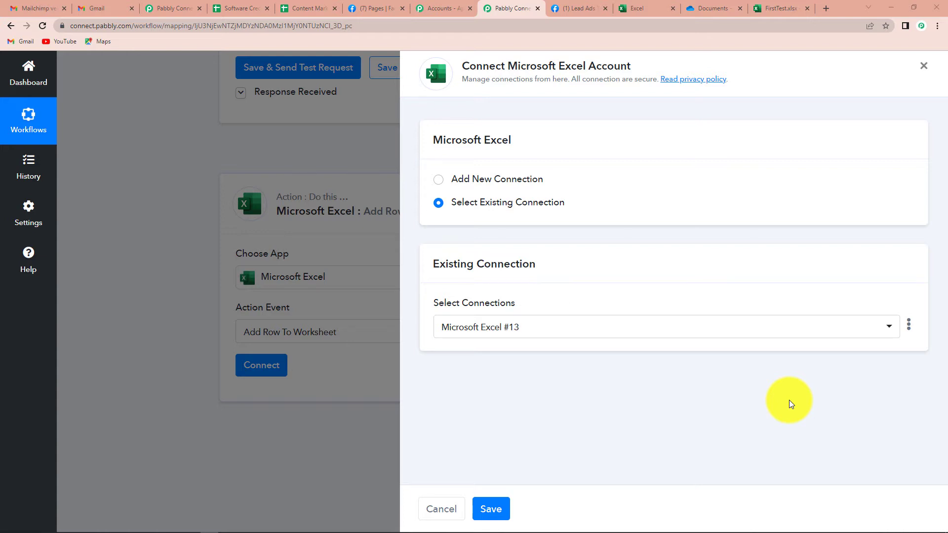
Add a new Microsoft Excel connection using the second Microsoft account and grant Pabbly Connect access.
click(438, 181)
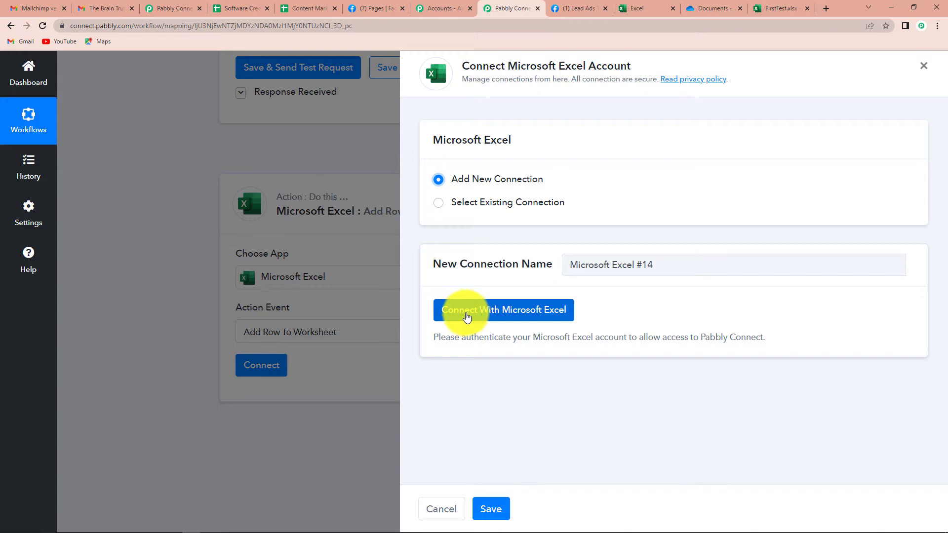
click(523, 314)
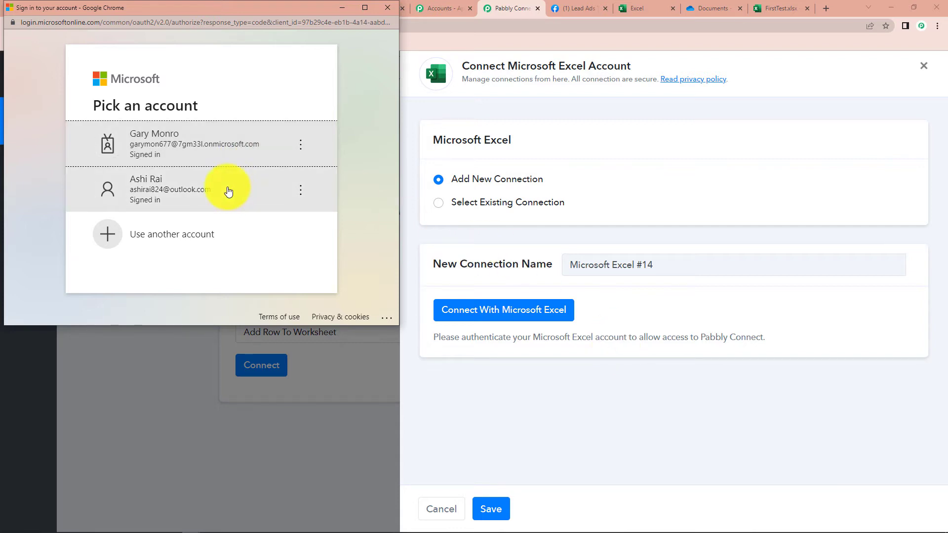
click(143, 198)
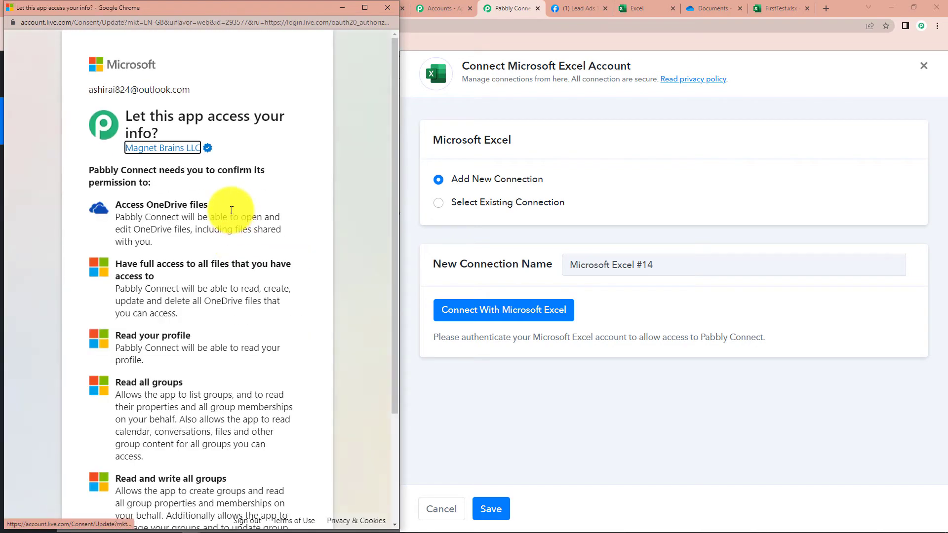
scroll(232, 217, down, 3)
click(286, 478)
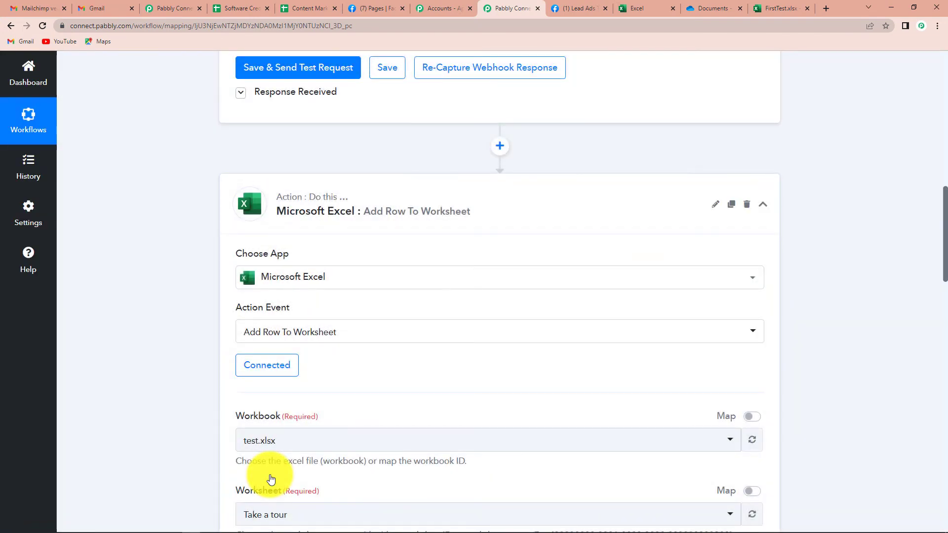
Check the Facebook Leads sheet's column headers, then select Facebook Leads.xlsx as the workbook.
scroll(428, 301, down, 4)
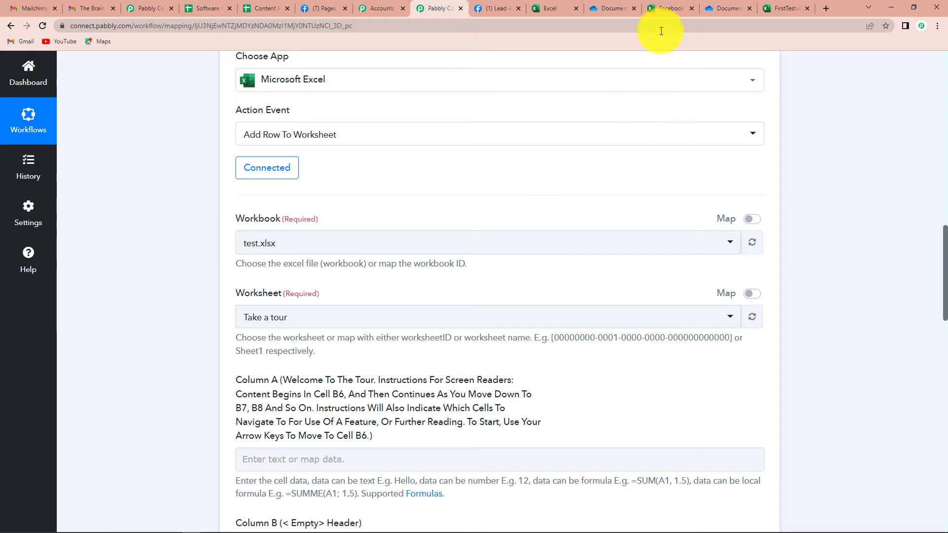
click(665, 9)
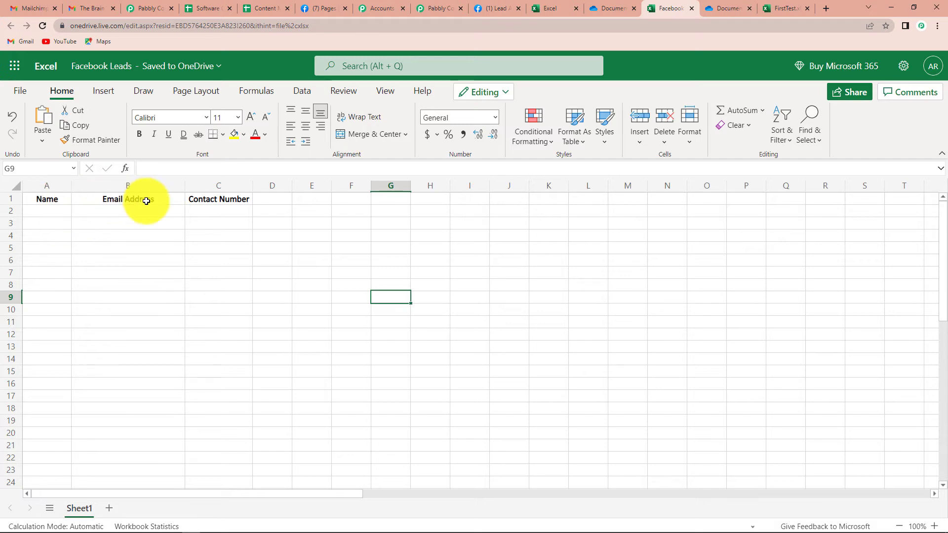
click(439, 8)
click(311, 242)
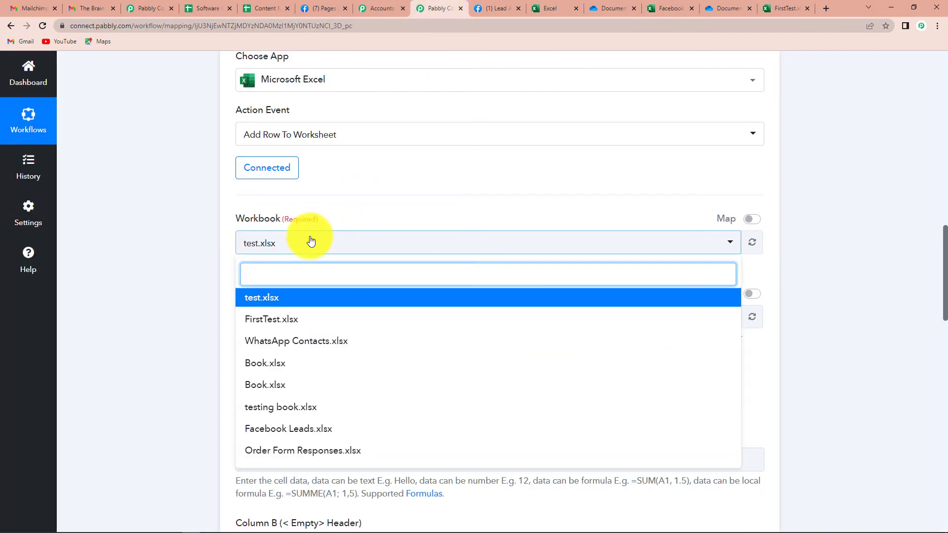
click(309, 430)
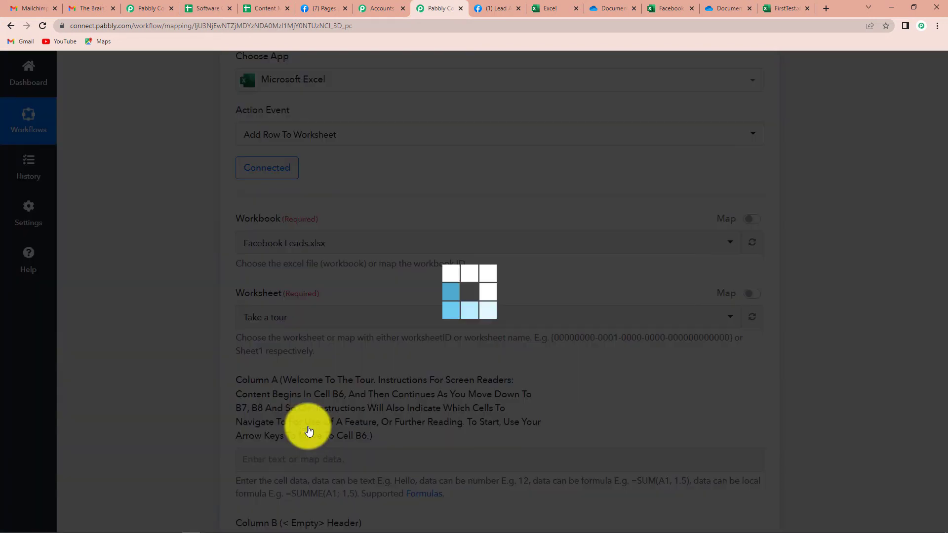
scroll(390, 314, down, 2)
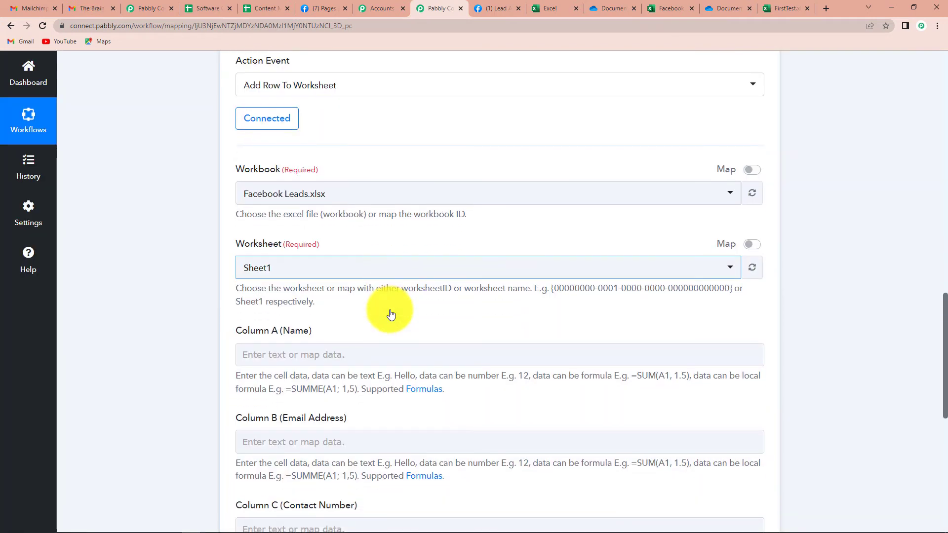
Map the Facebook lead's Full Name into Column A of the Excel step.
scroll(276, 276, down, 2)
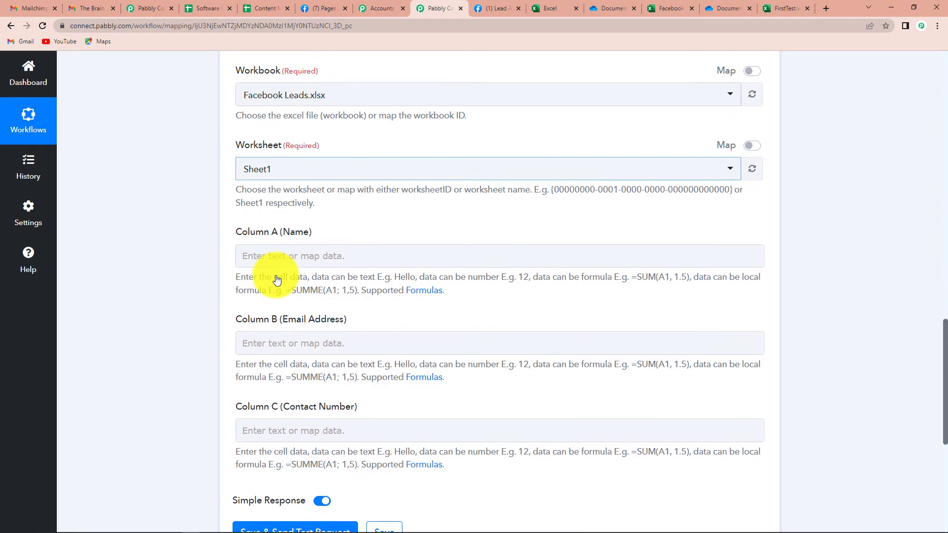
scroll(277, 280, down, 2)
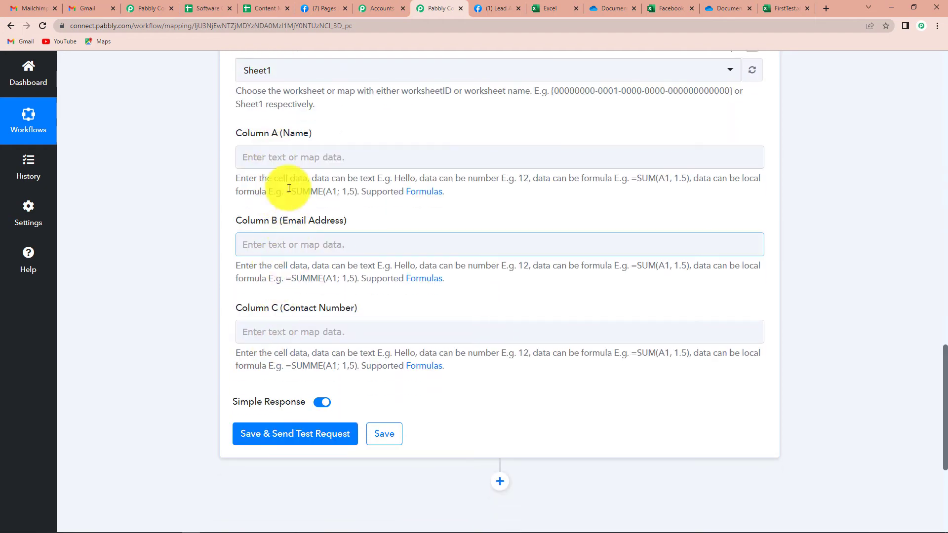
click(289, 158)
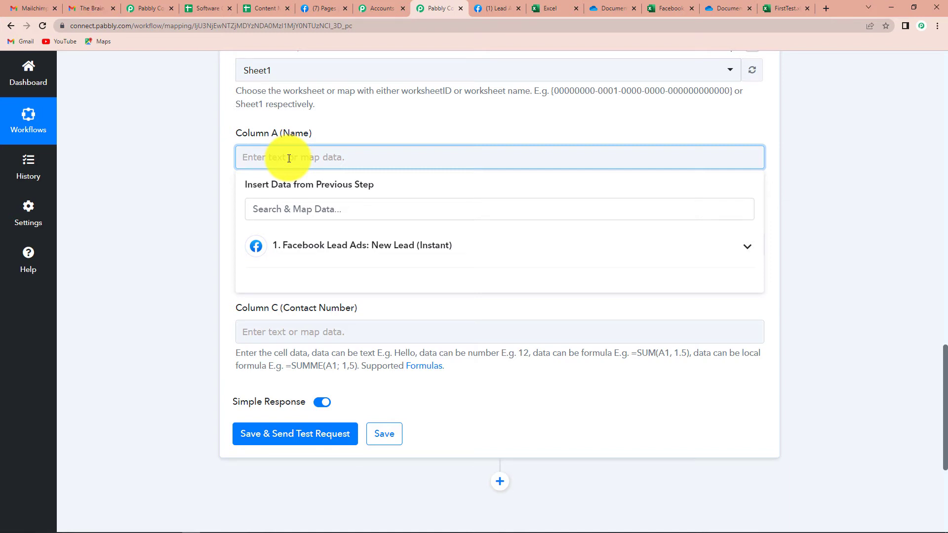
click(325, 248)
scroll(387, 434, down, 3)
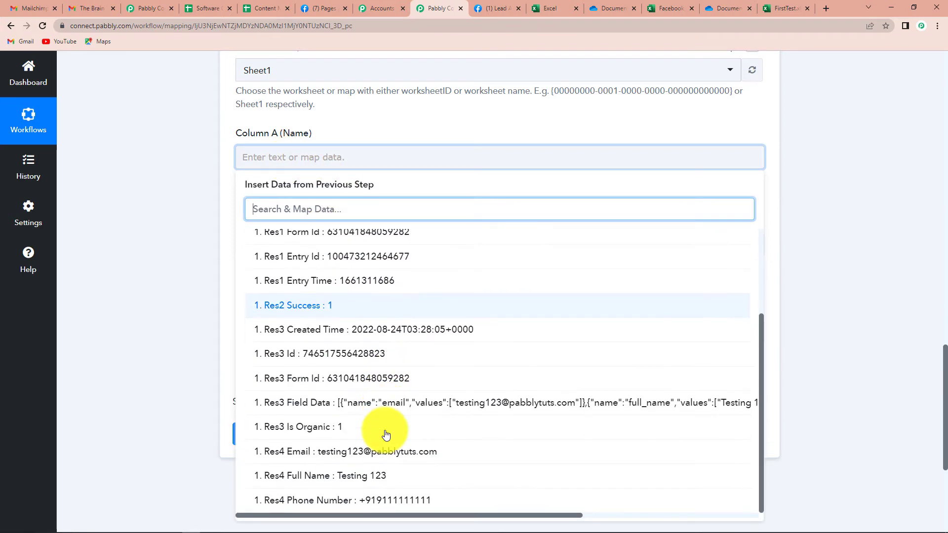
scroll(376, 436, down, 2)
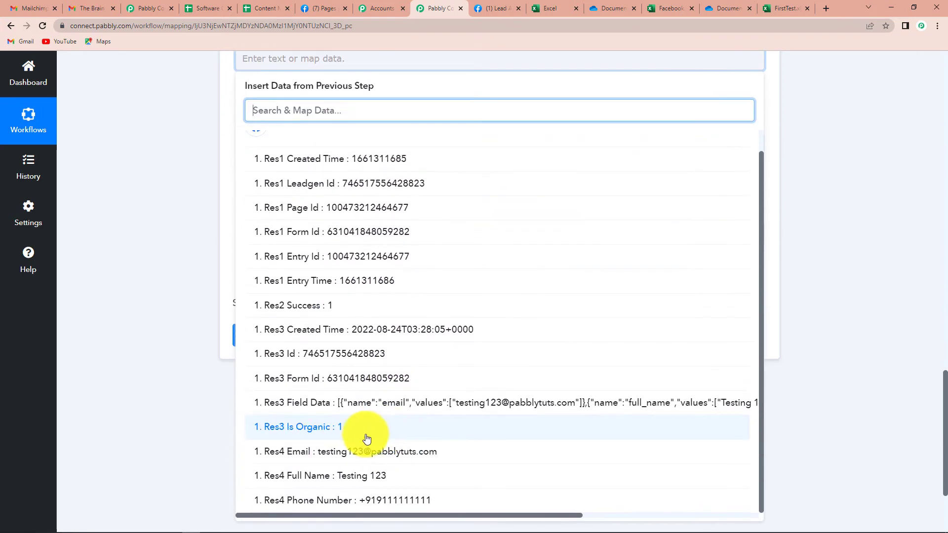
click(322, 477)
scroll(137, 291, up, 2)
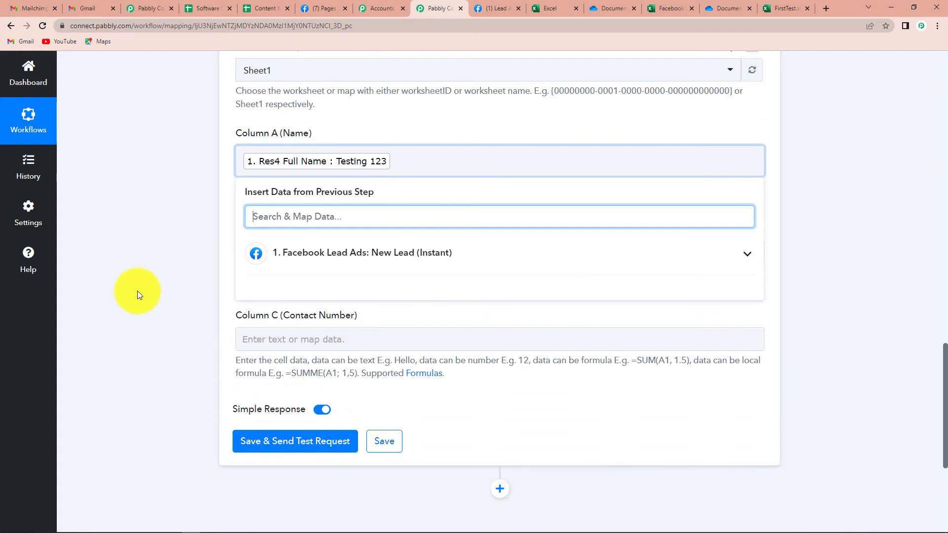
click(137, 291)
Map the lead's Email into Column B (Email Address).
click(324, 260)
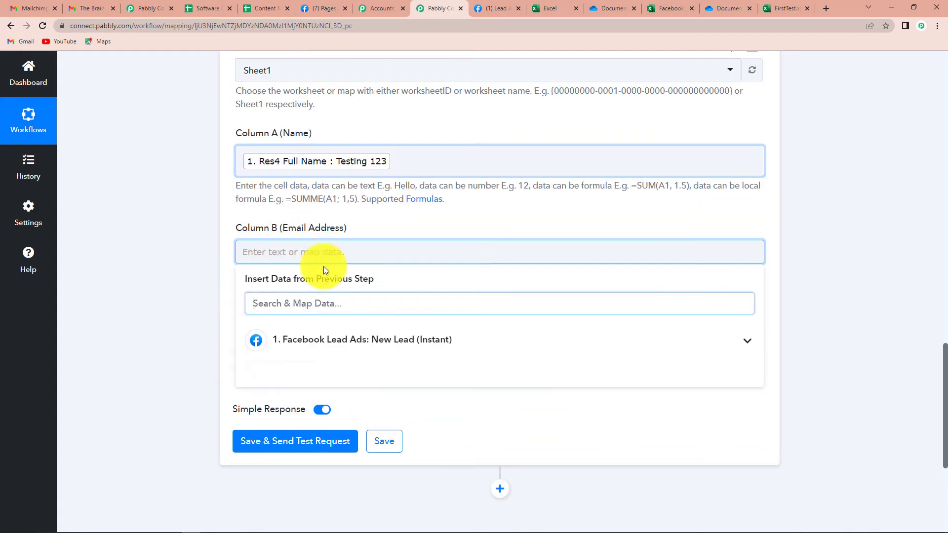
click(336, 340)
scroll(429, 428, down, 4)
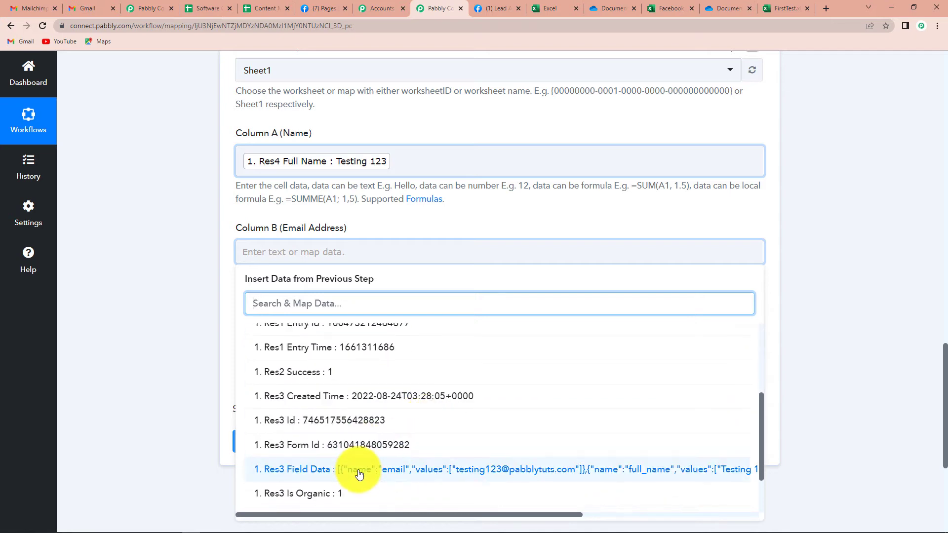
scroll(395, 469, down, 2)
click(372, 451)
click(200, 334)
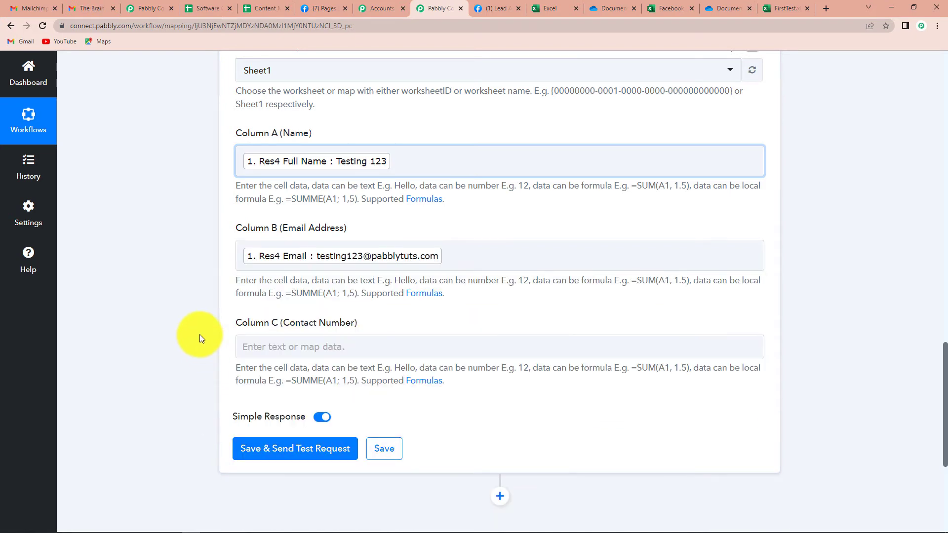
Map the lead's Phone Number into Column C (Contact Number).
scroll(199, 334, down, 2)
click(308, 248)
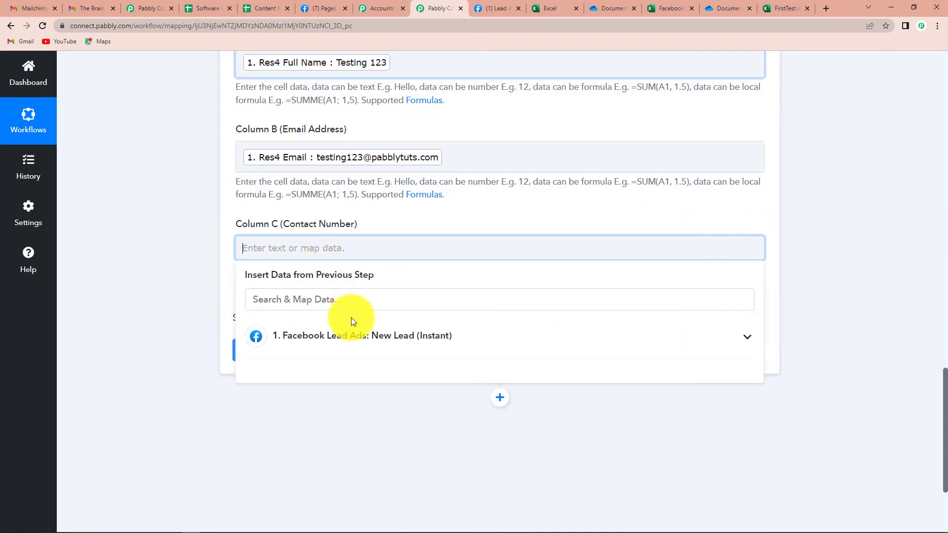
click(347, 333)
scroll(424, 456, down, 2)
scroll(424, 457, down, 5)
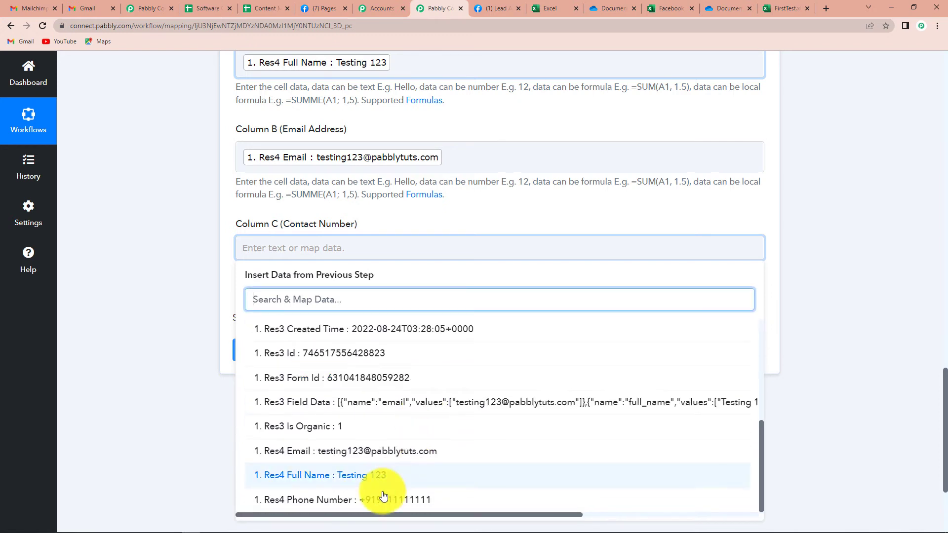
click(373, 491)
click(177, 325)
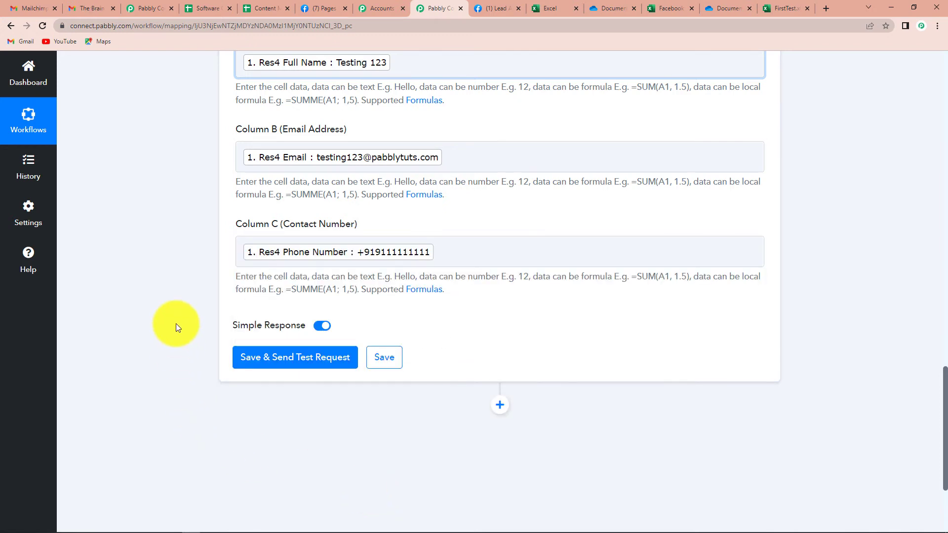
Save the Excel step and send a test row, which returns range Sheet1!A2:C2.
click(285, 363)
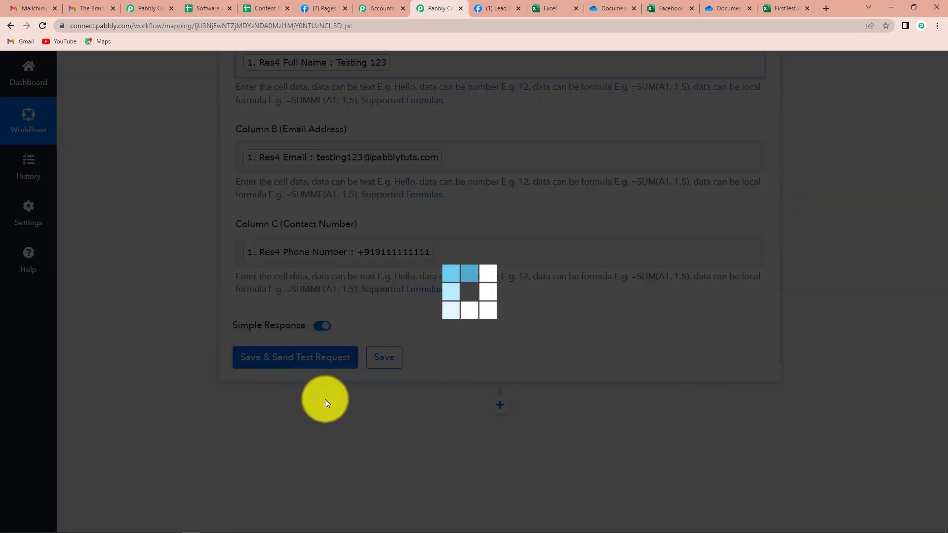
scroll(544, 393, down, 2)
scroll(811, 364, down, 4)
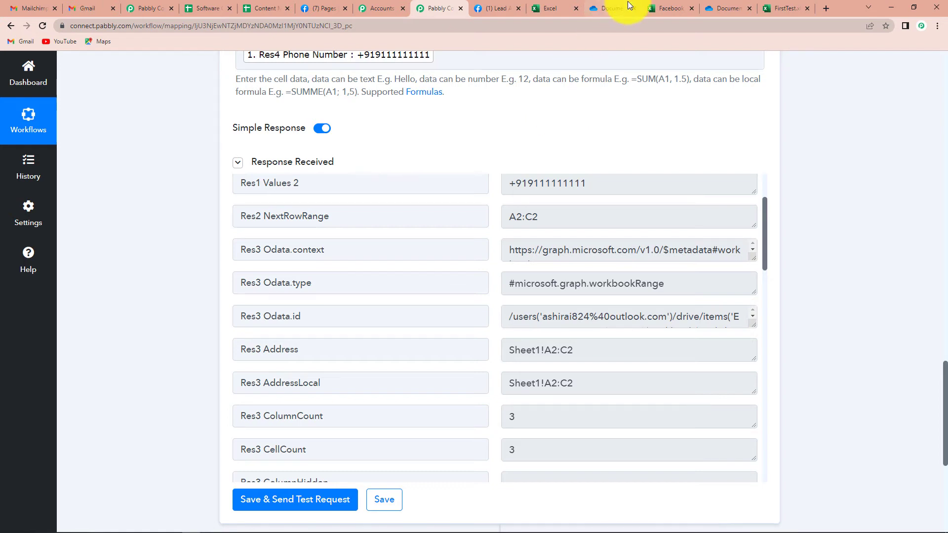
click(664, 7)
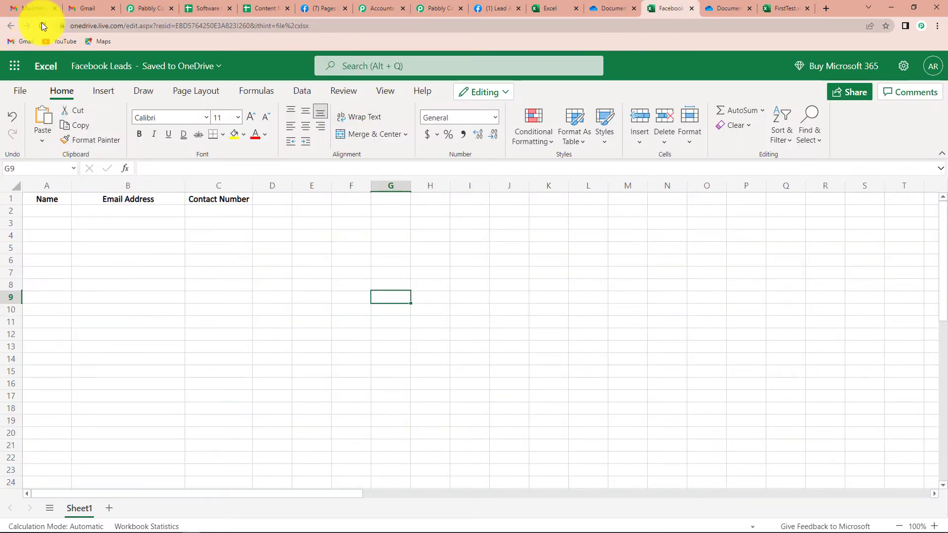
Reload the Facebook Leads sheet to confirm the test lead landed in row 2.
click(43, 26)
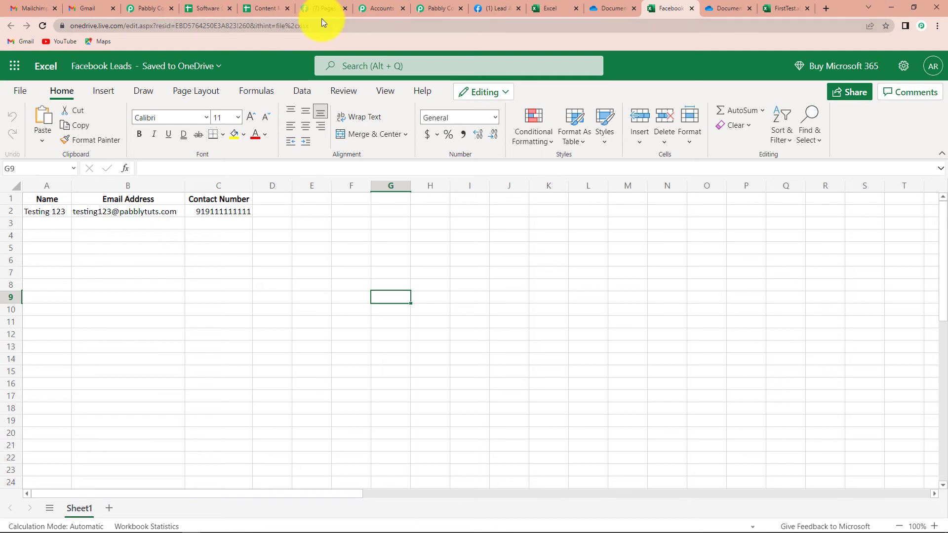
click(496, 8)
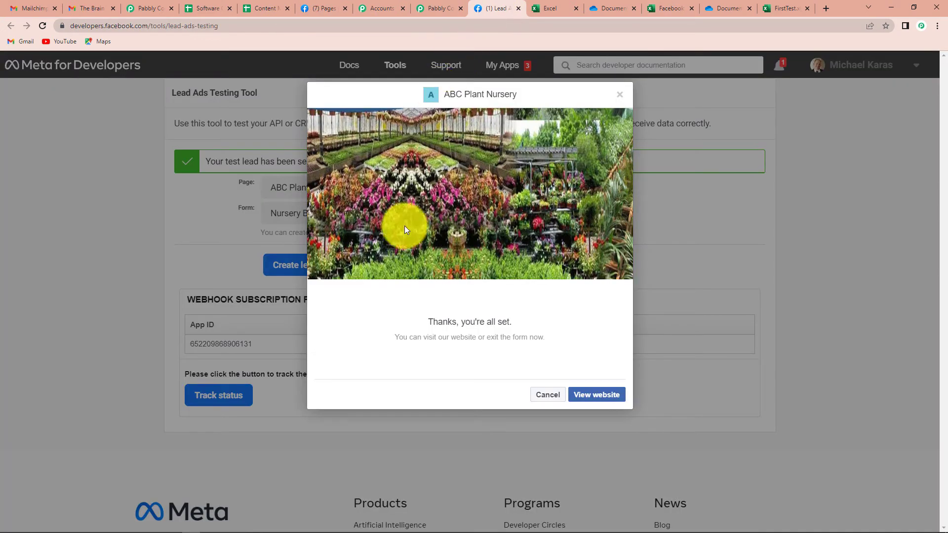
Delete the old test lead and open ABC Plant Nursery's Nursery Brochure Form preview.
click(542, 403)
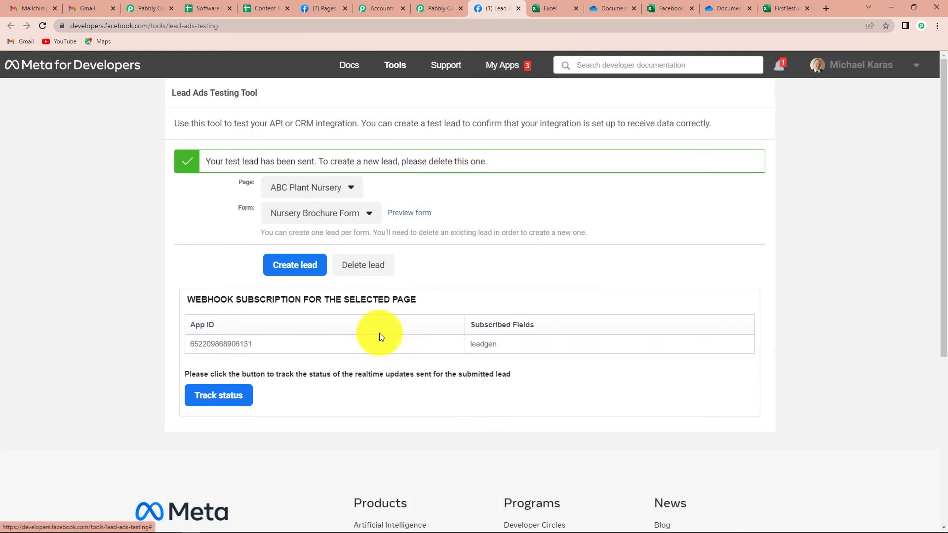
click(362, 266)
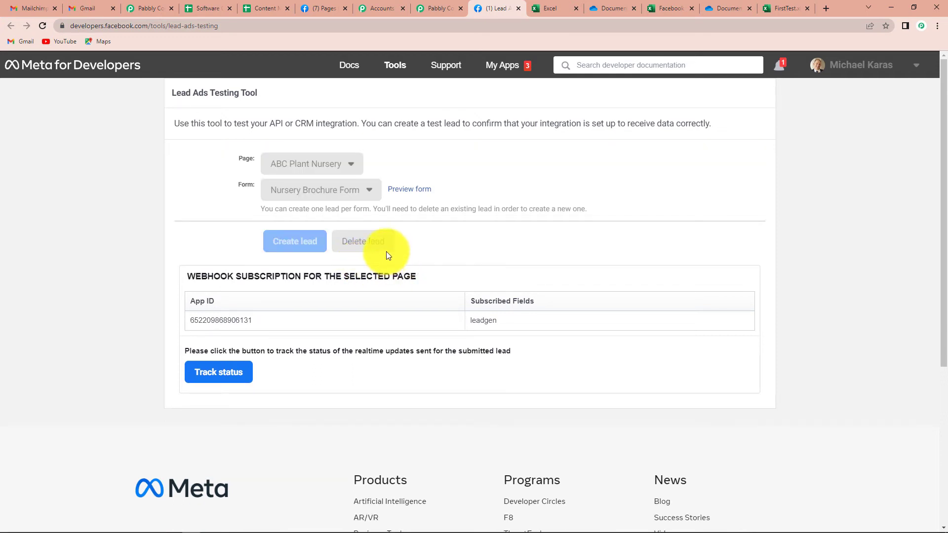
click(373, 263)
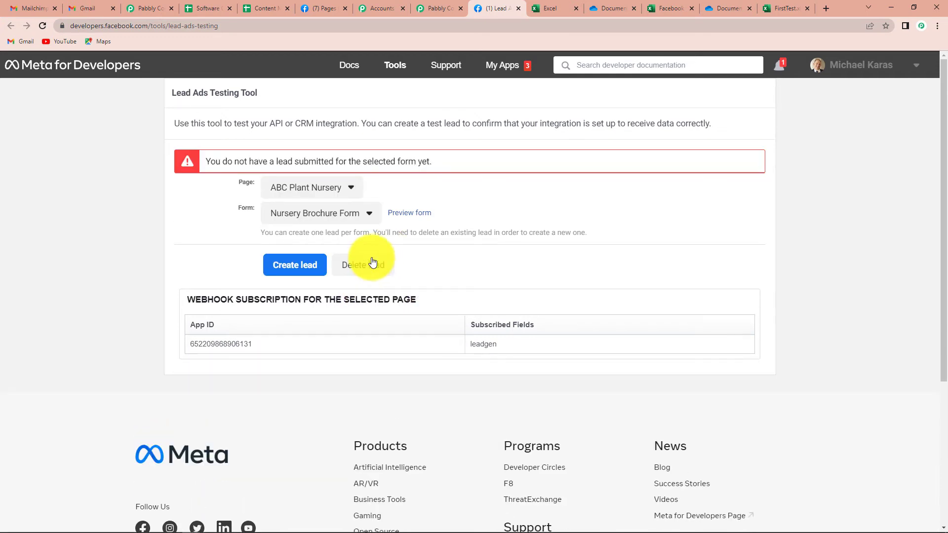
key(F5)
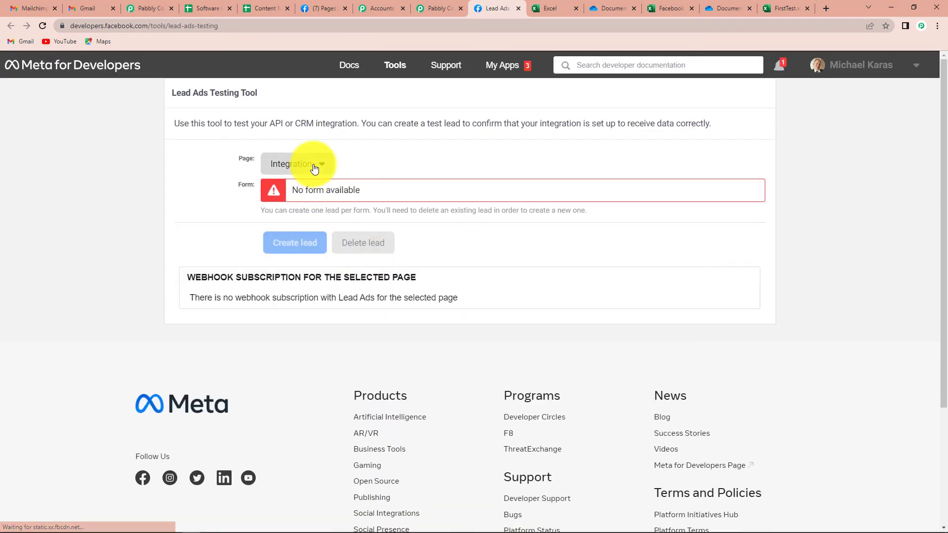
click(313, 165)
click(311, 309)
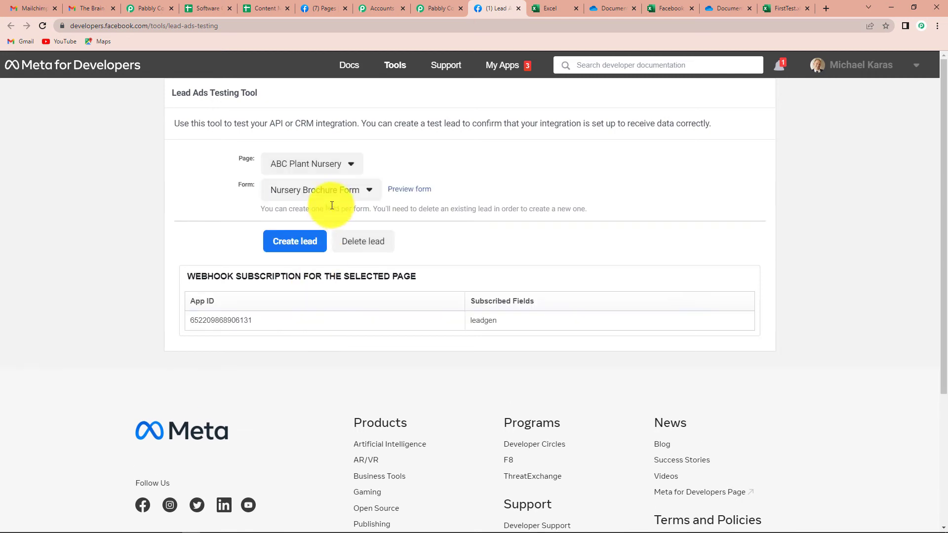
click(412, 193)
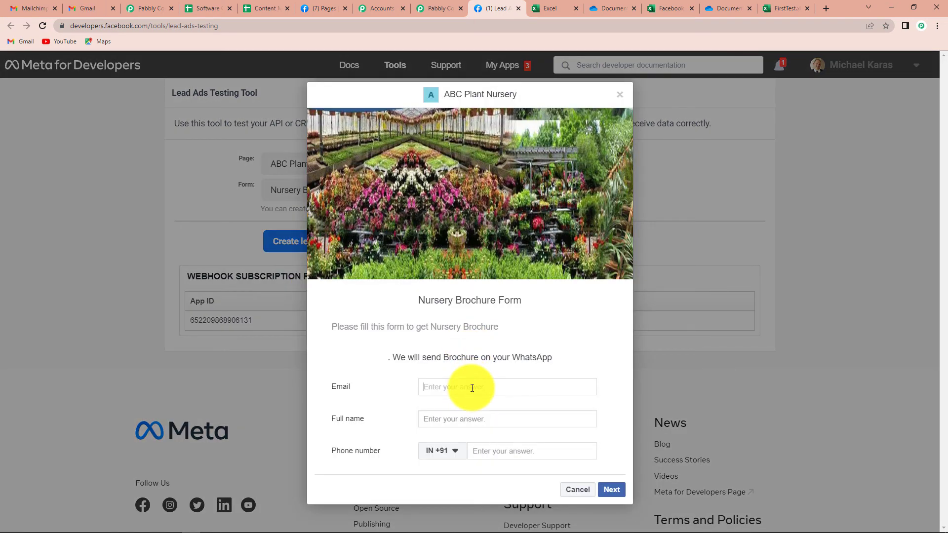
Fill in the lead's email, full name and phone number, then submit the form.
click(463, 419)
text(Dummy De)
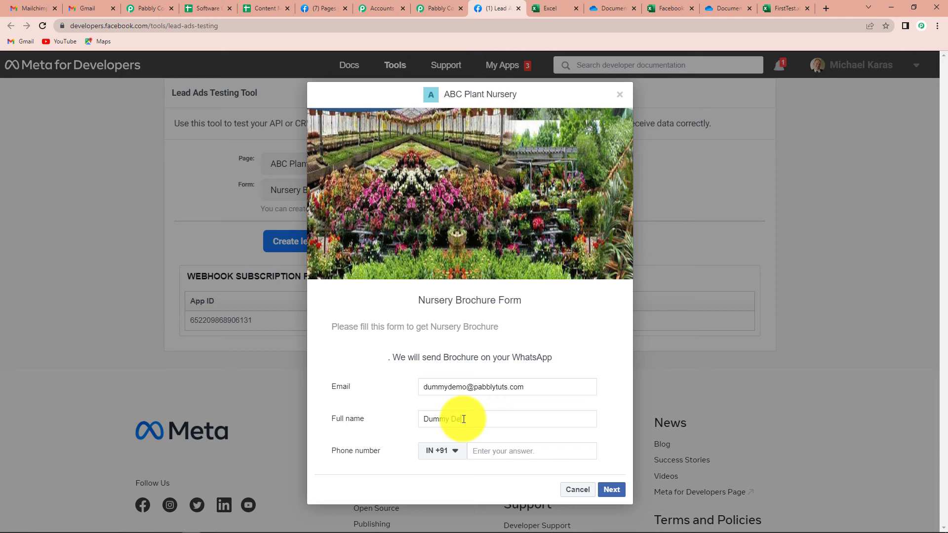
text(mo)
click(502, 450)
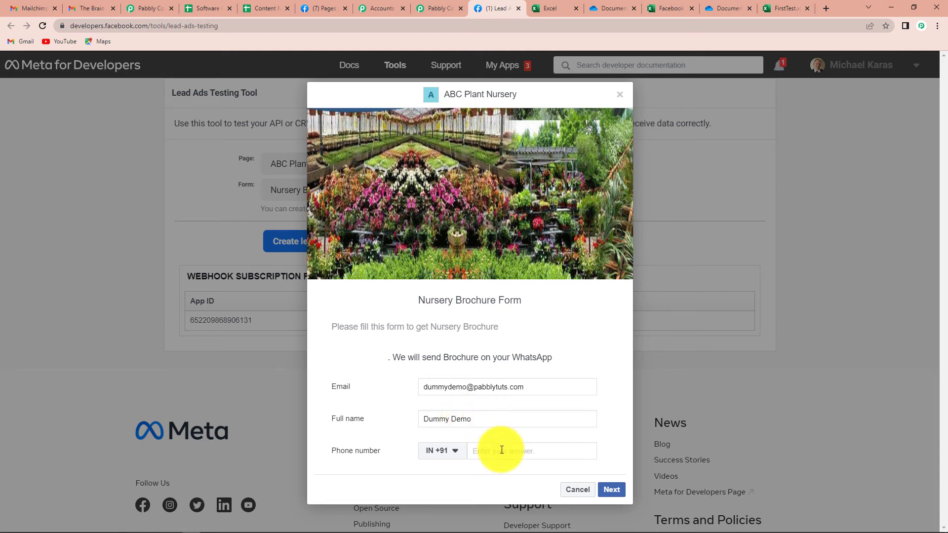
text(91111111111)
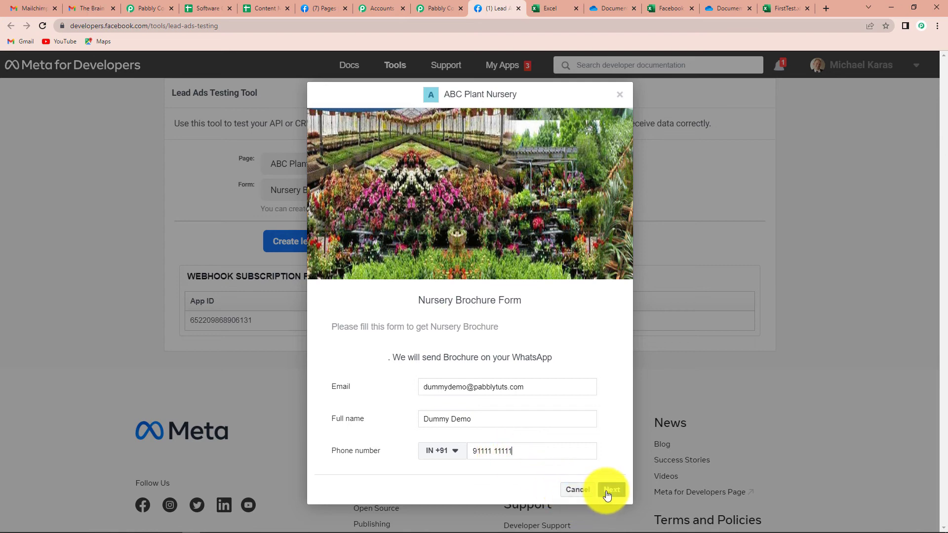
click(611, 490)
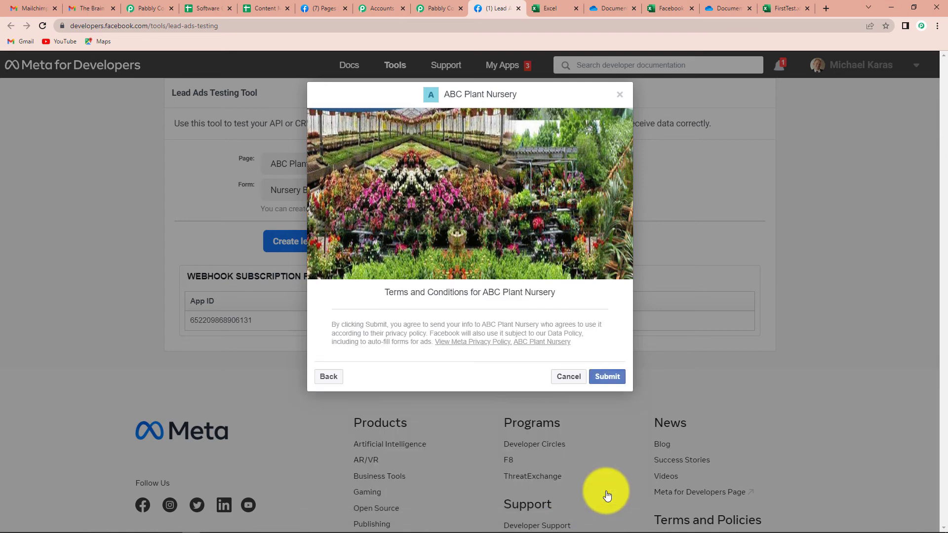
click(607, 377)
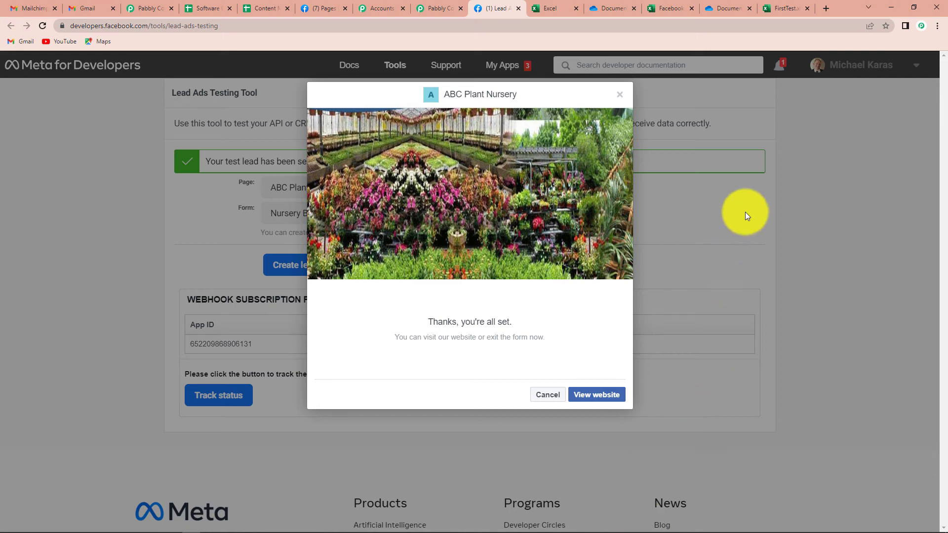
Reload the Facebook Leads sheet to show the new lead in row 3 and autofit column A.
click(665, 6)
click(42, 26)
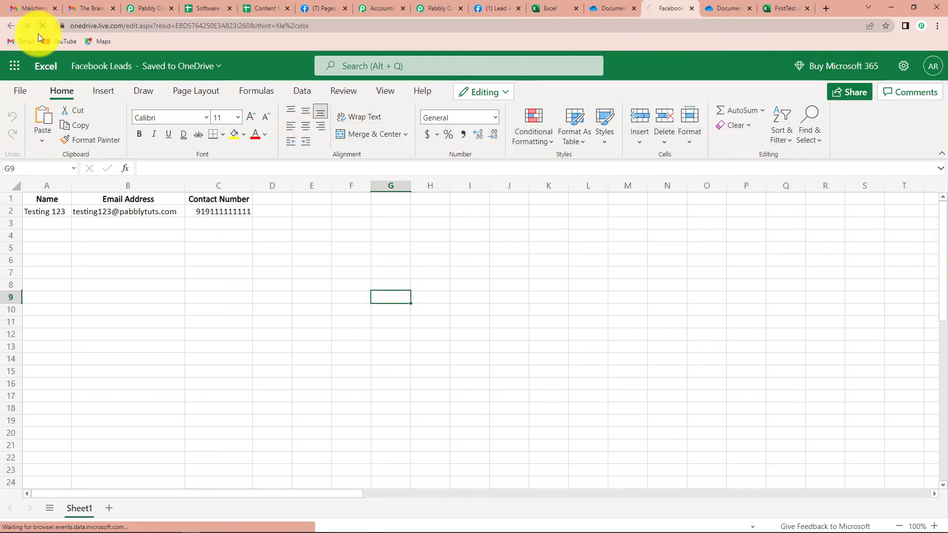
double_click(72, 186)
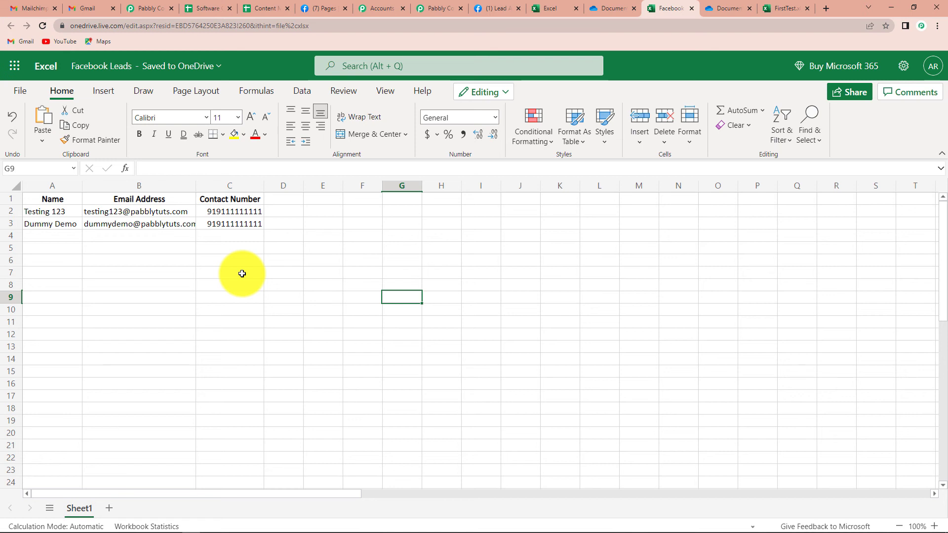
click(440, 9)
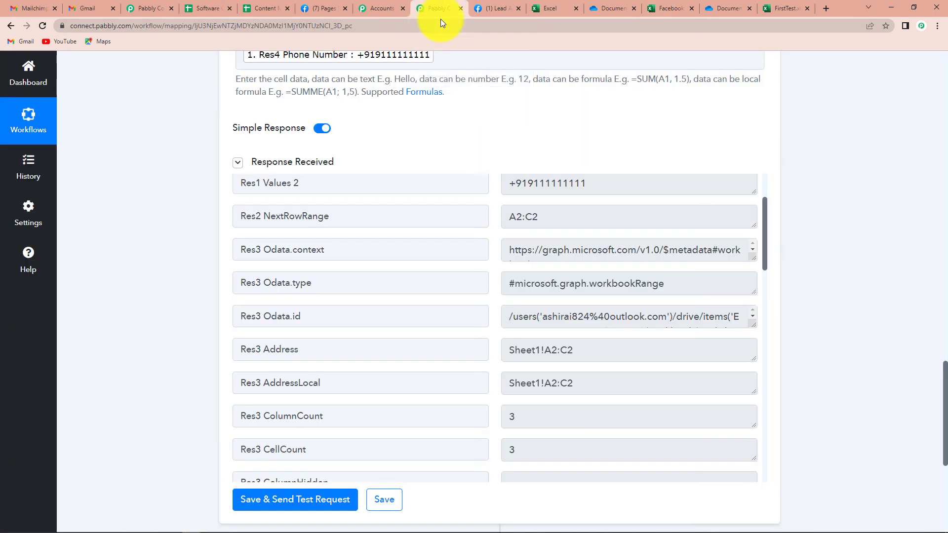
Collapse the Microsoft Excel action card and the Facebook Lead Ads trigger card.
scroll(817, 306, up, 5)
scroll(817, 306, up, 10)
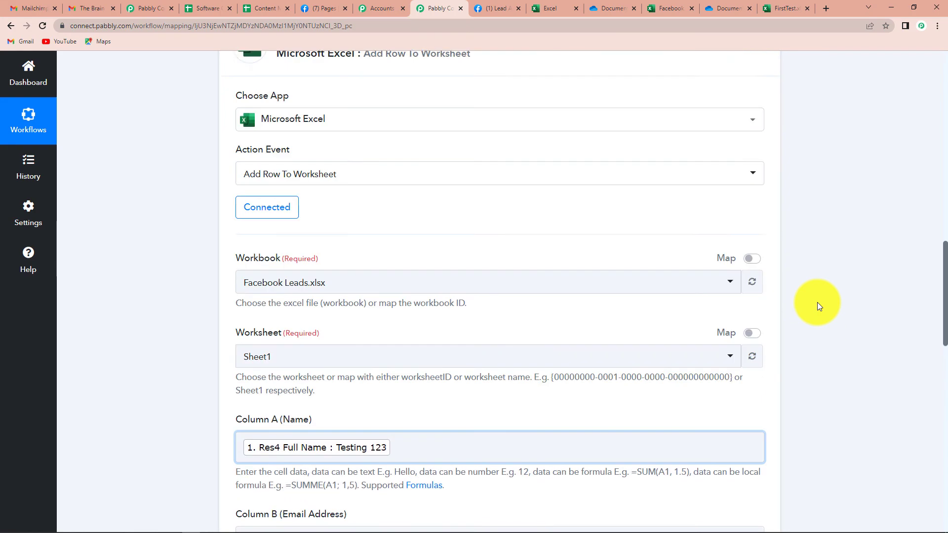
click(766, 357)
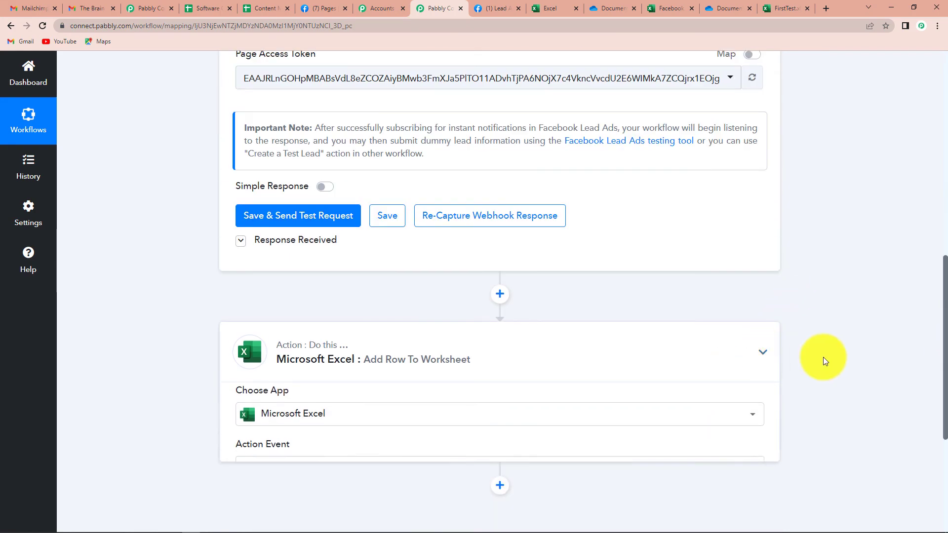
scroll(823, 357, up, 10)
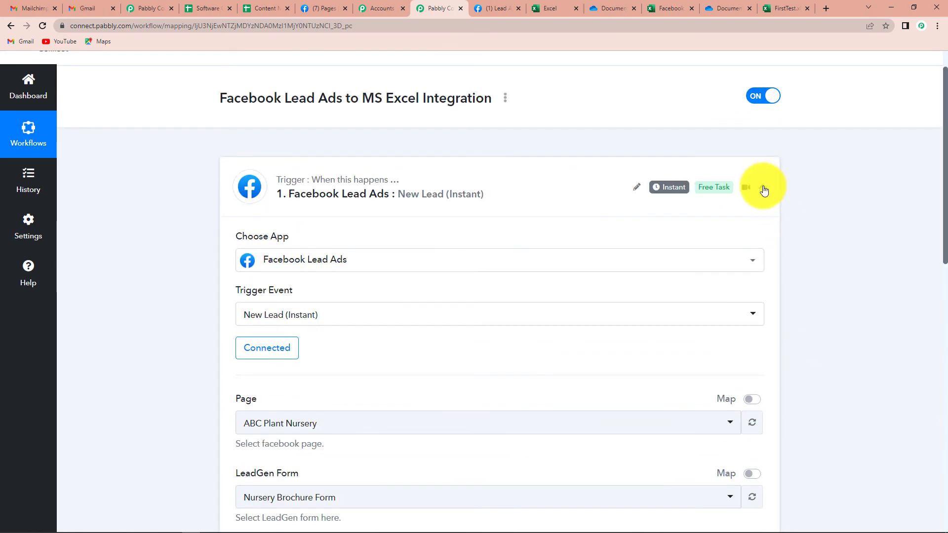
click(763, 186)
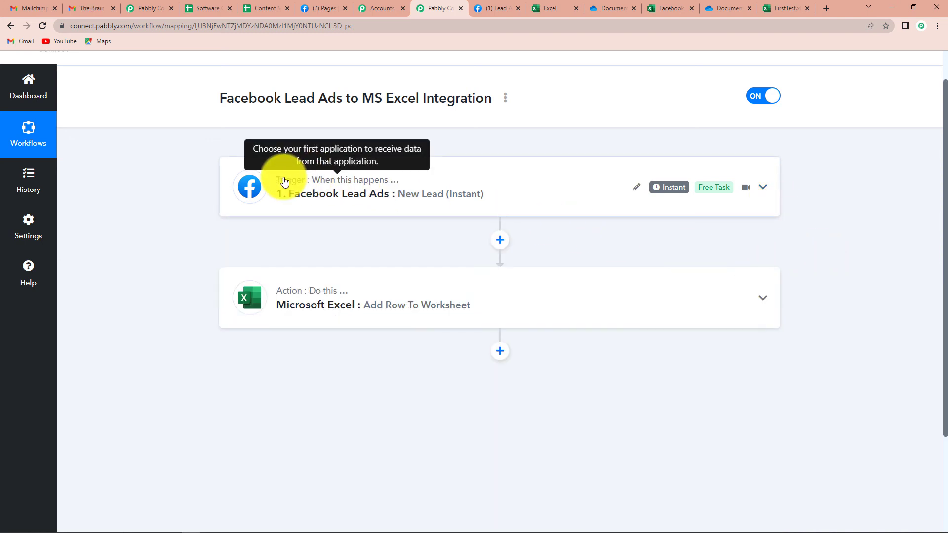